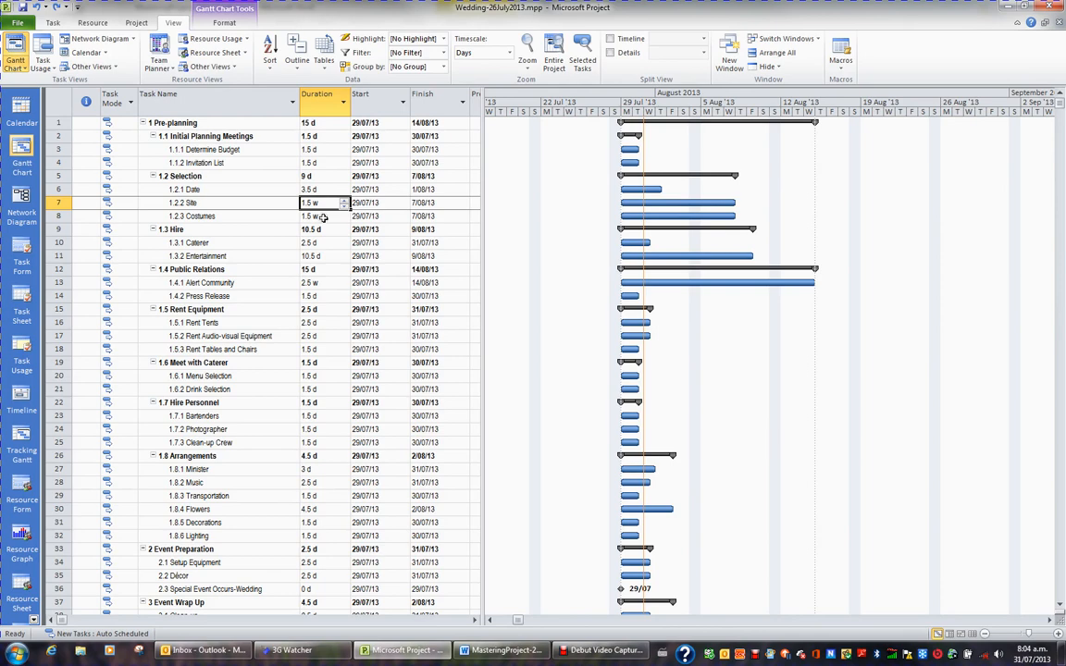
Examine the durations of the subtasks and summary tasks in the wedding plan alongside their Gantt bars
left_click(322, 217)
left_click(319, 283)
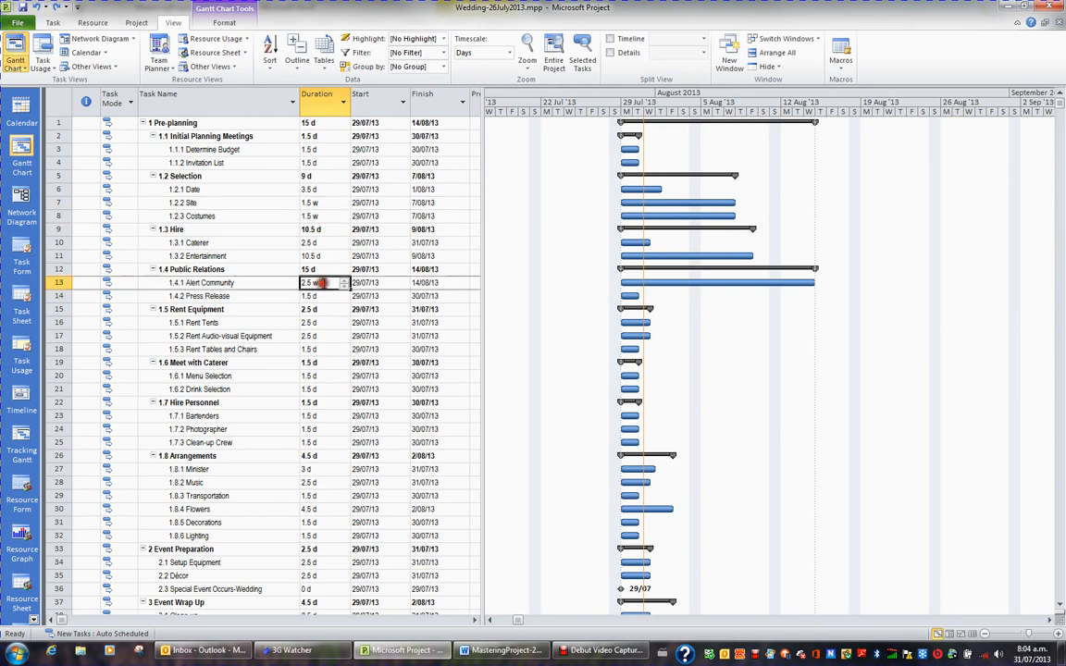
left_click(316, 136)
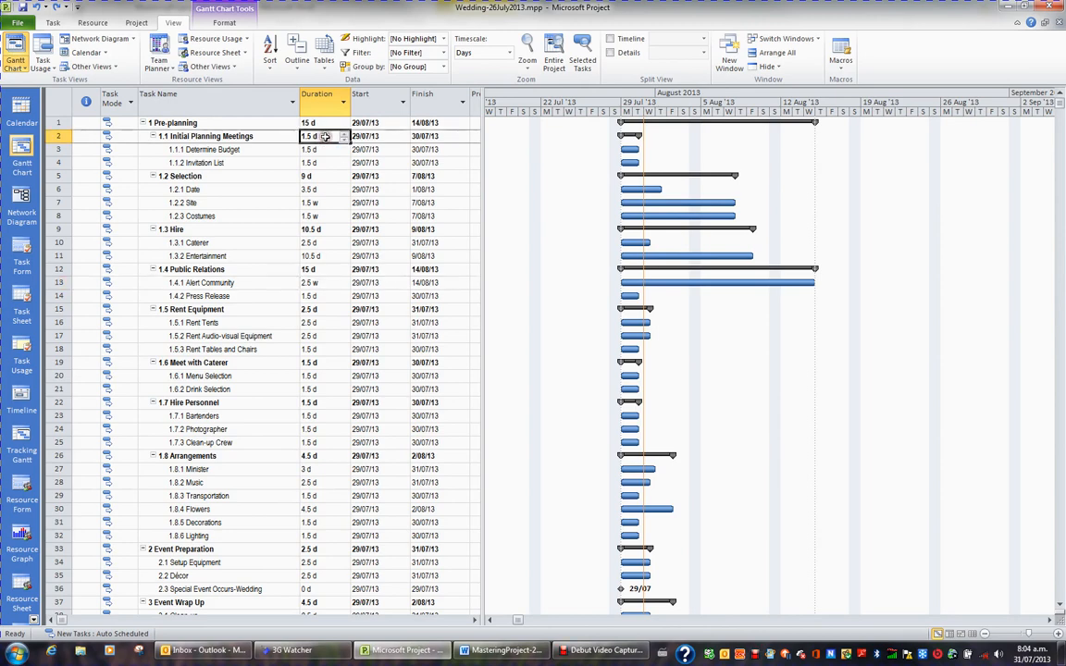
left_click(323, 176)
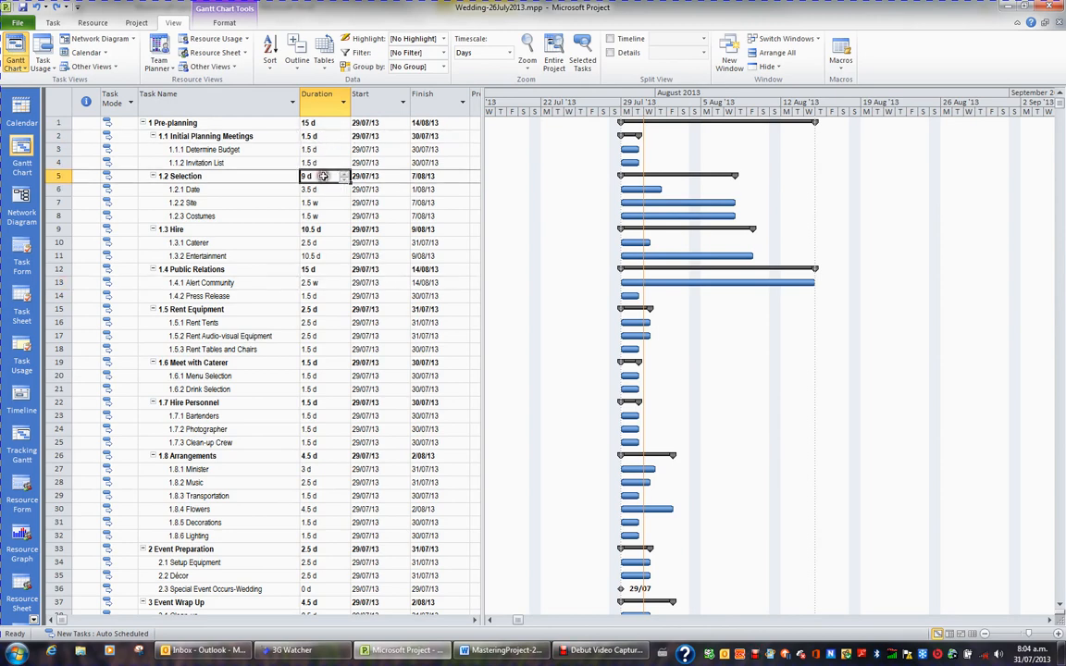
left_click(317, 124)
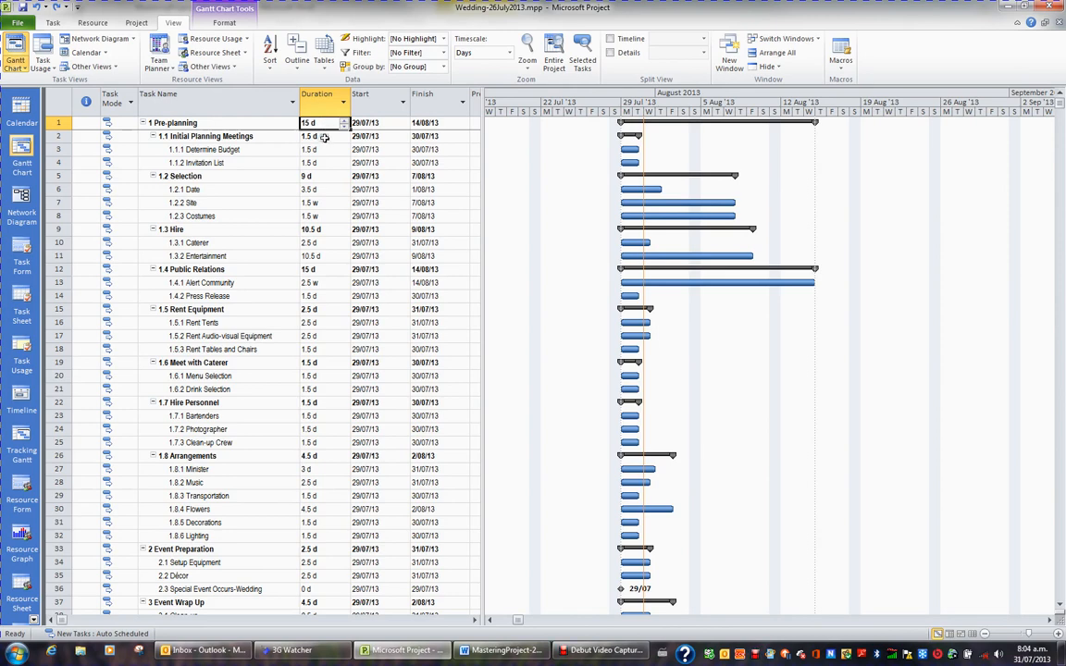
left_click(324, 137)
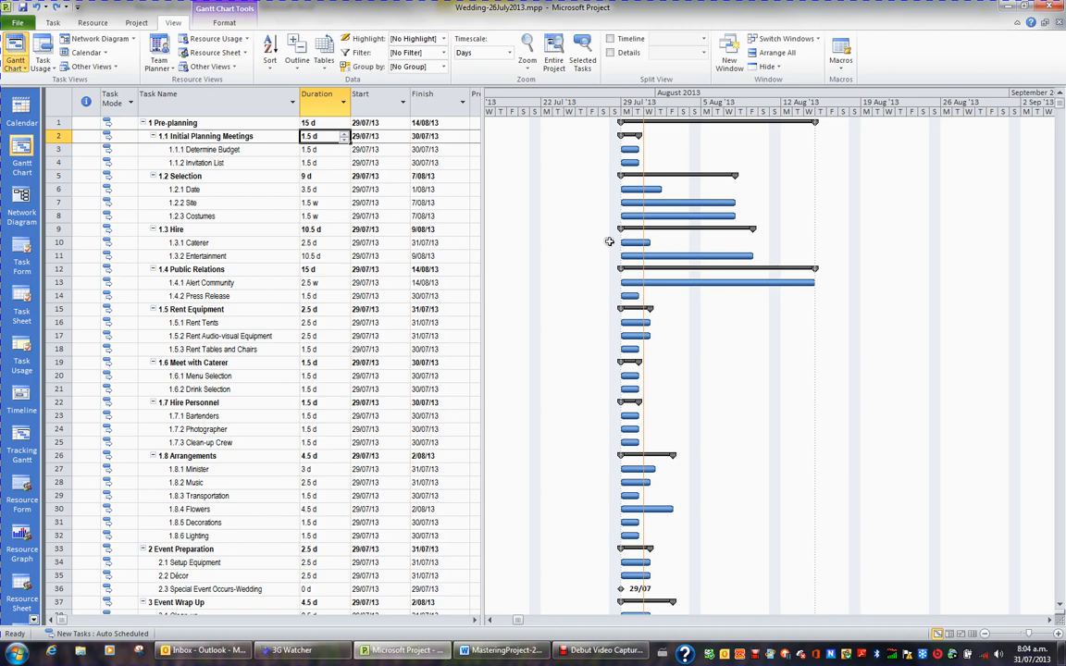
scroll(355, 289, "down", 3)
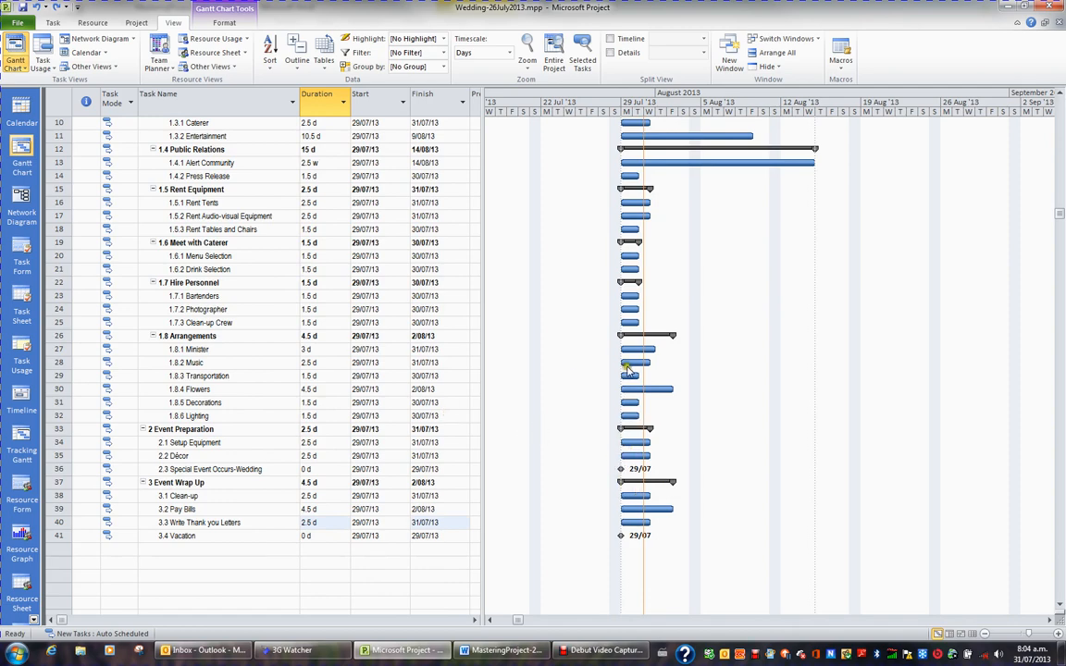
scroll(373, 341, "up", 3)
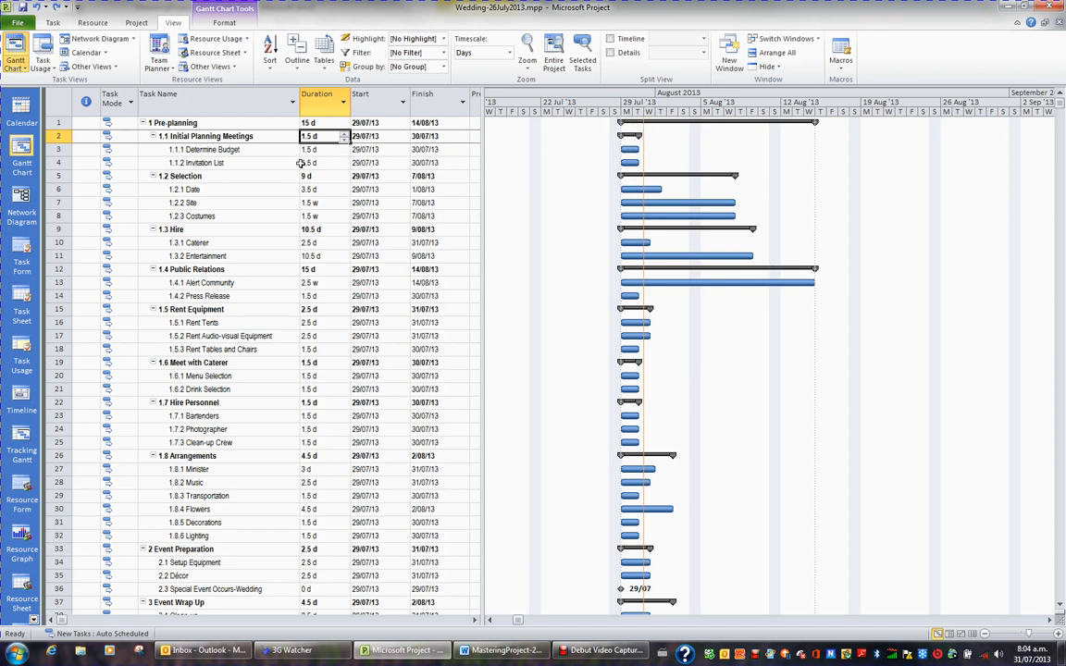
Show the project summary task above the Pre-planning phase and select its task name
left_click(227, 22)
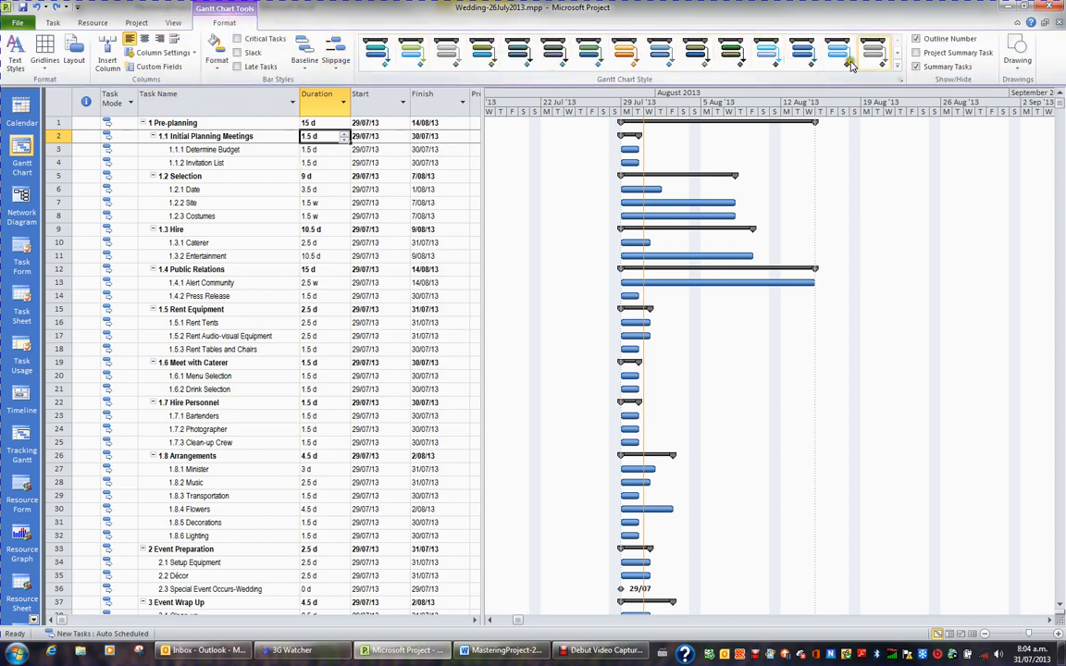
left_click(917, 53)
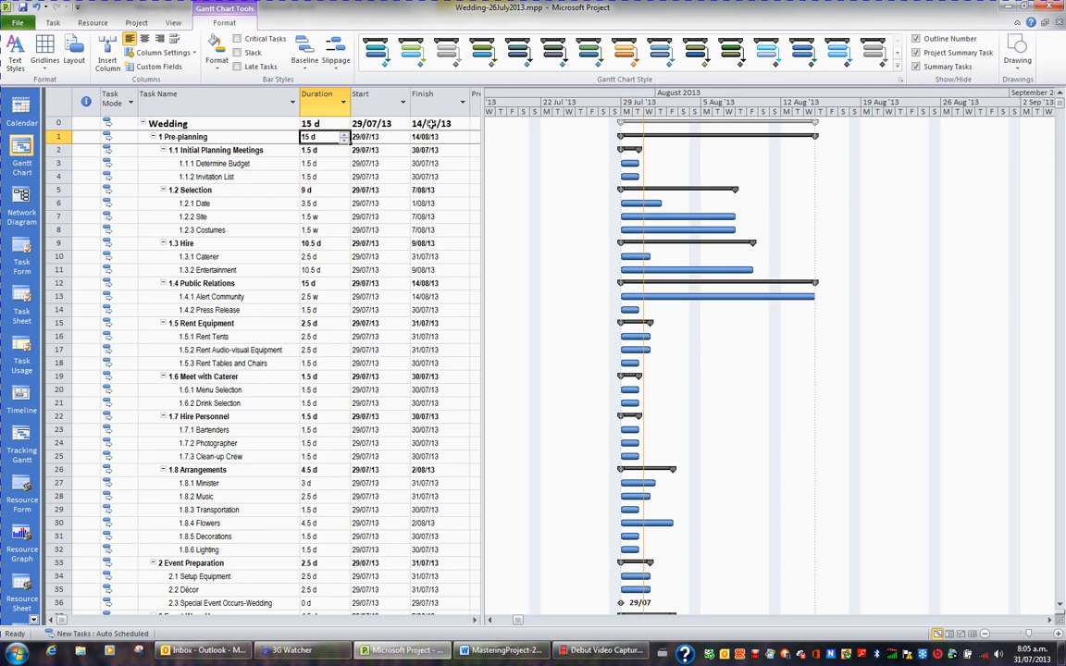
left_click(242, 123)
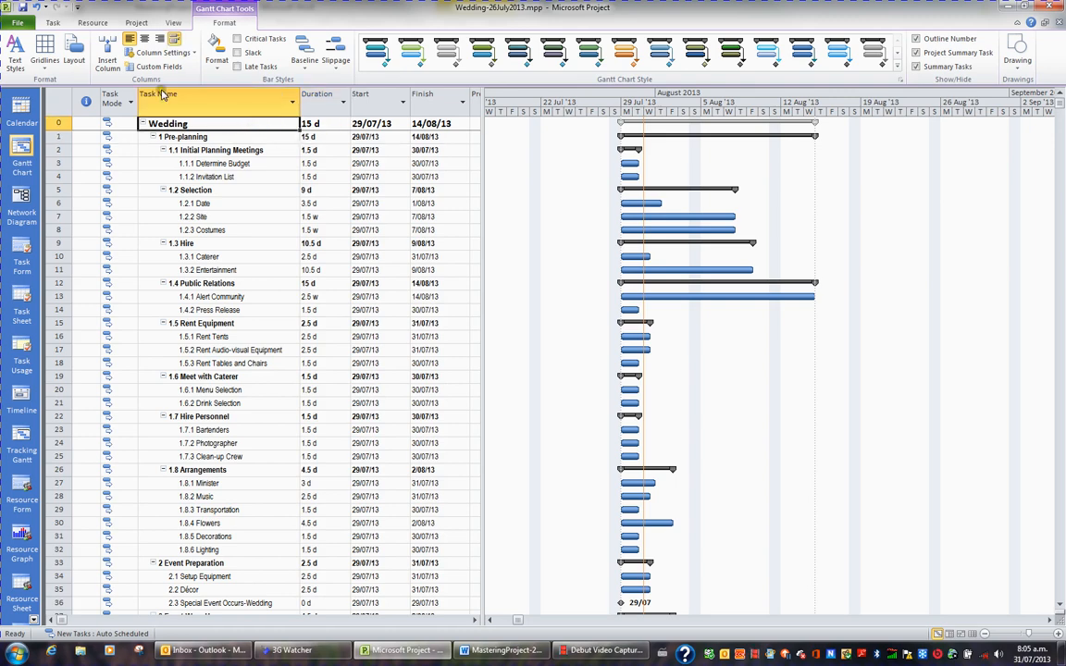
Check the project title in the file's advanced properties, and return to the Gantt chart
left_click(20, 23)
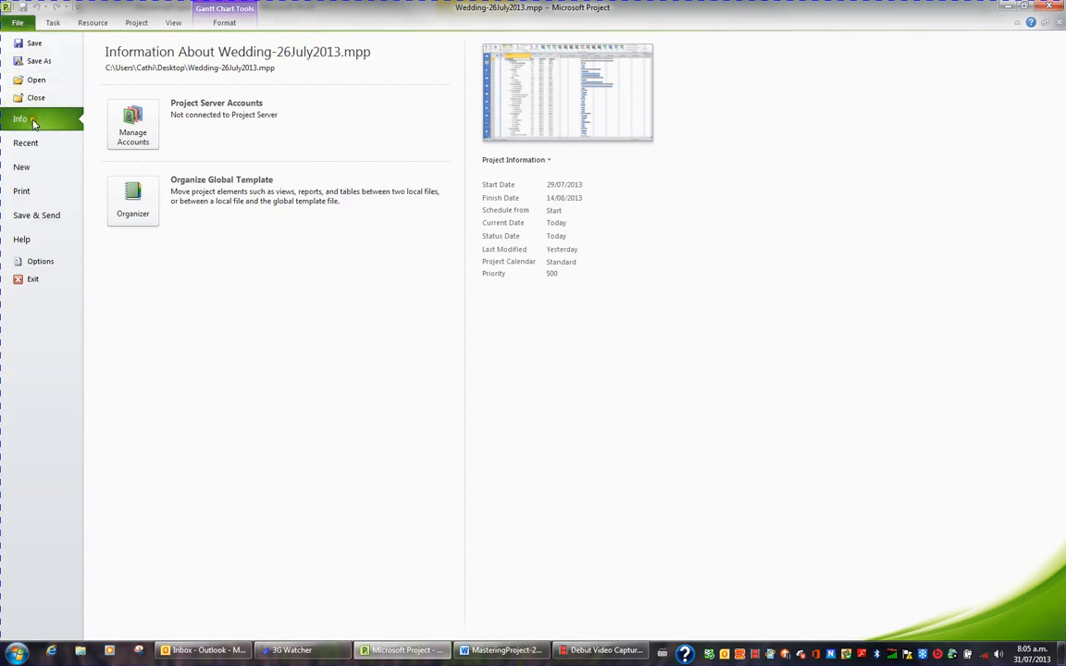
left_click(548, 163)
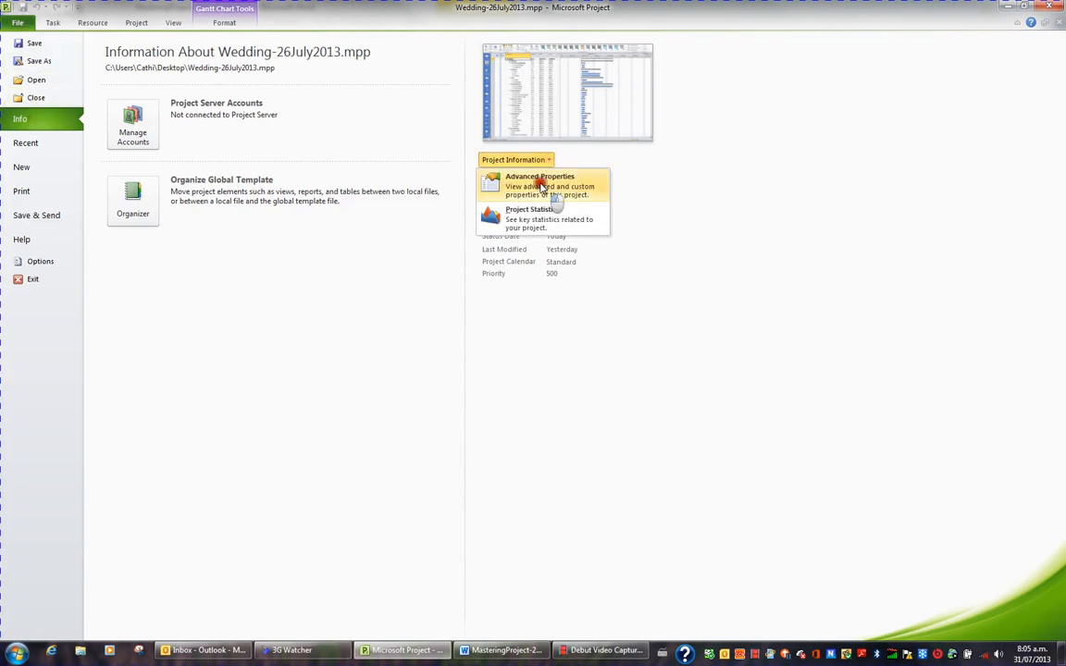
left_click(541, 185)
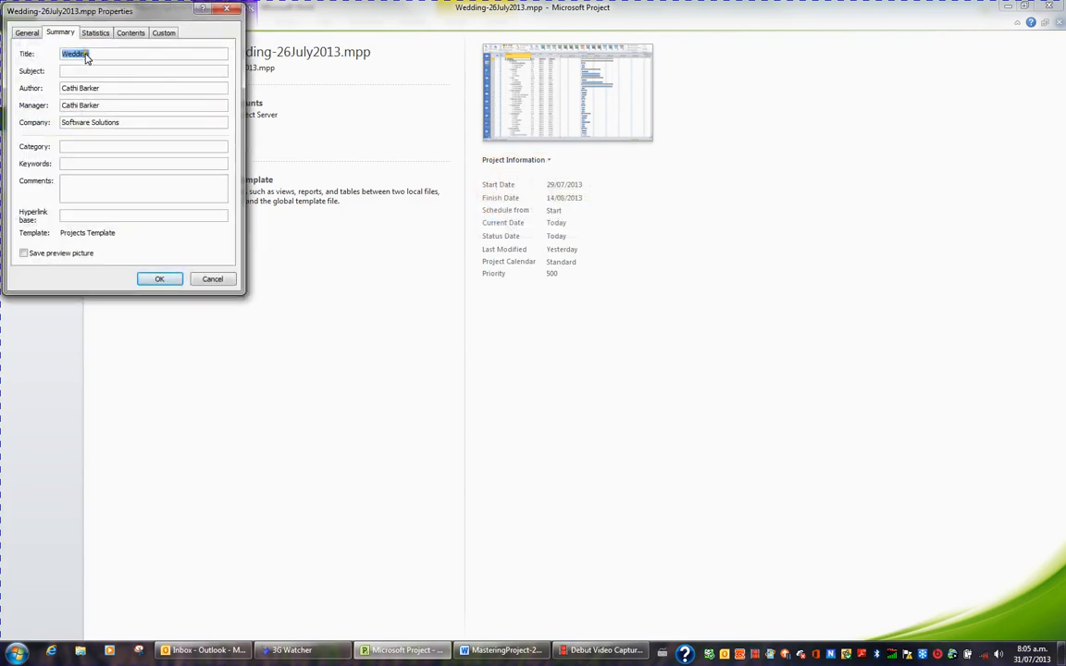
left_click(213, 280)
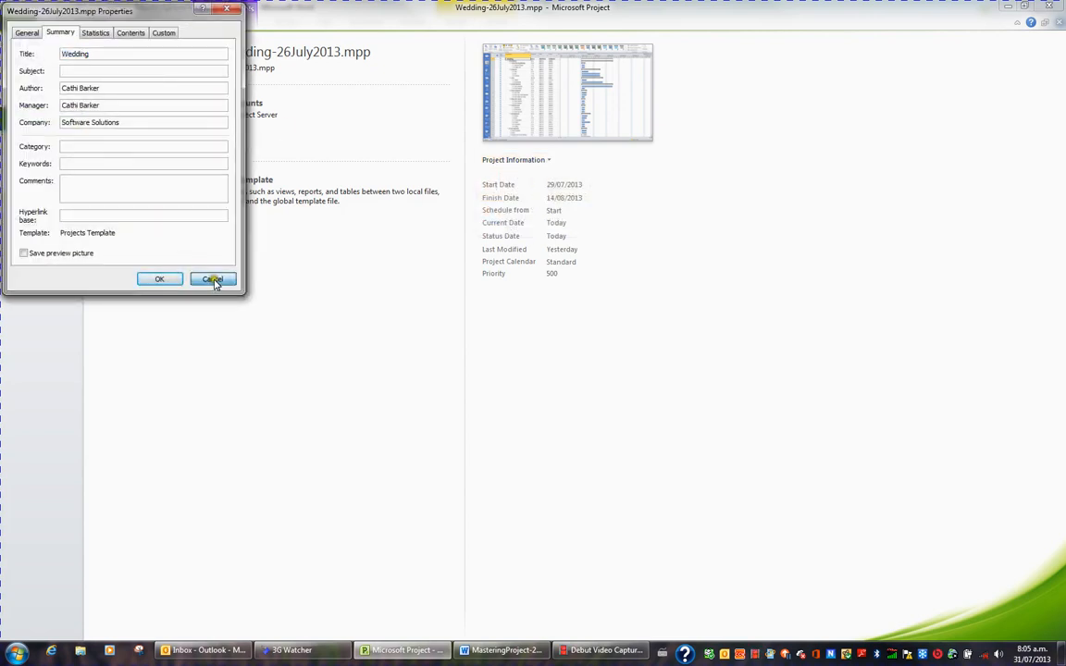
left_click(52, 22)
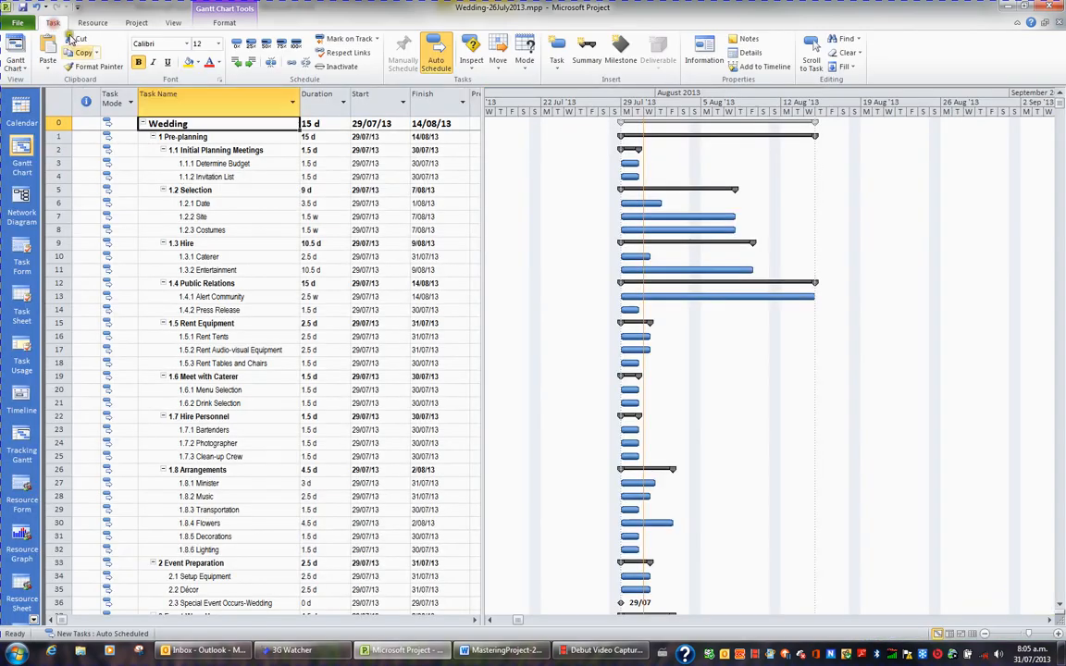
Open the Wedding summary task's name for editing, leave the cell, and reselect that task
left_click(204, 126)
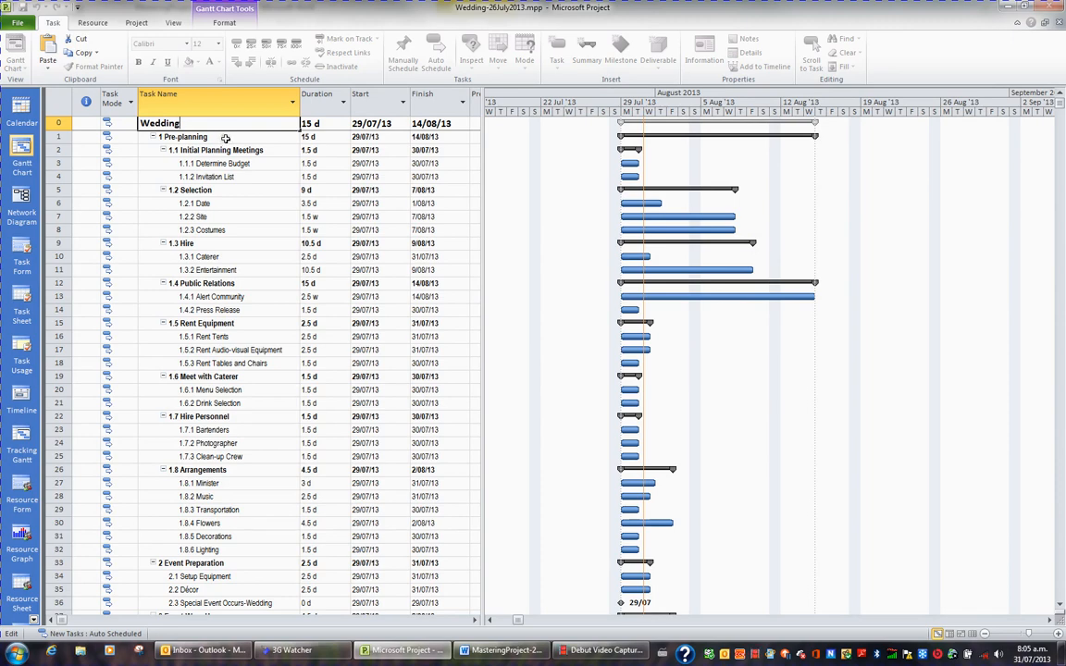
left_click(225, 137)
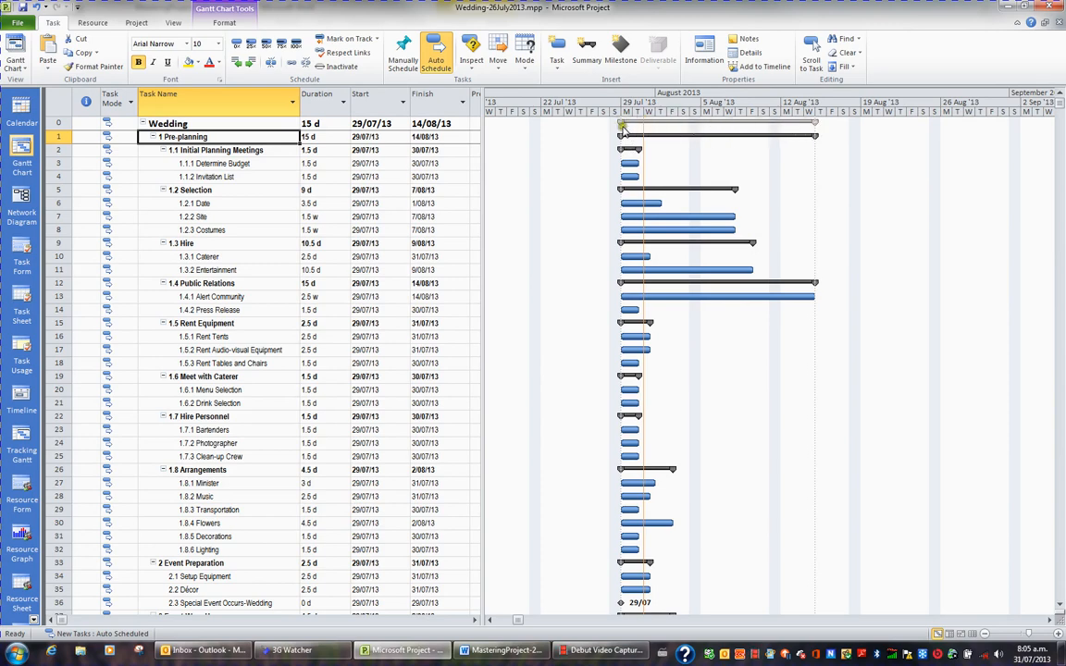
left_click(252, 123)
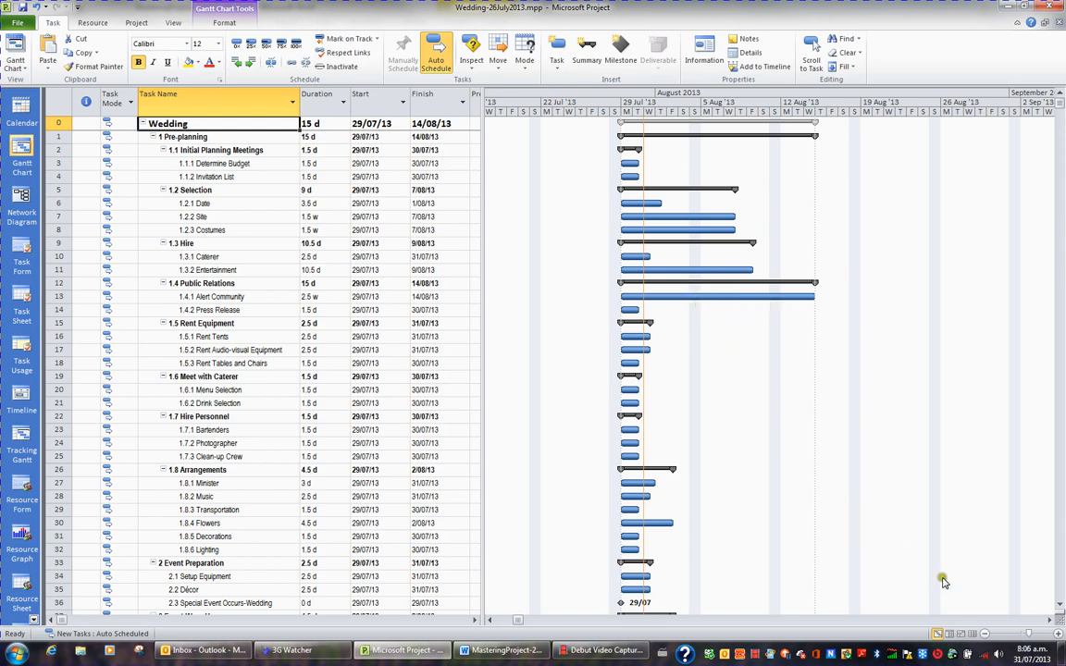
Zoom the Gantt chart's timescale in and out to compare the levels of time detail
left_click(1051, 637)
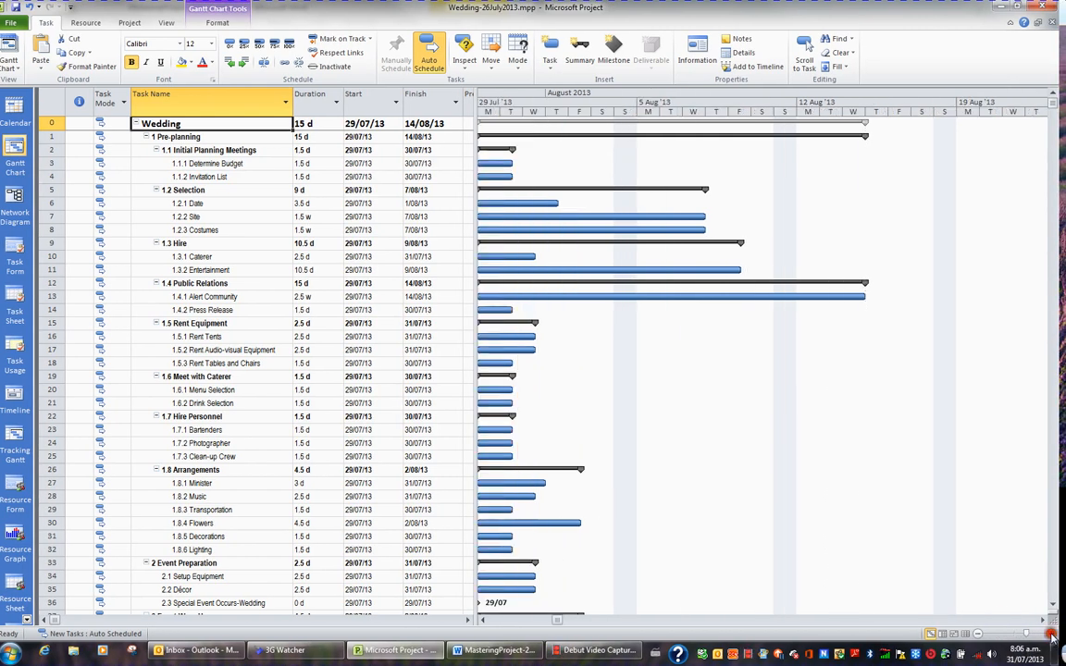
left_click(1051, 636)
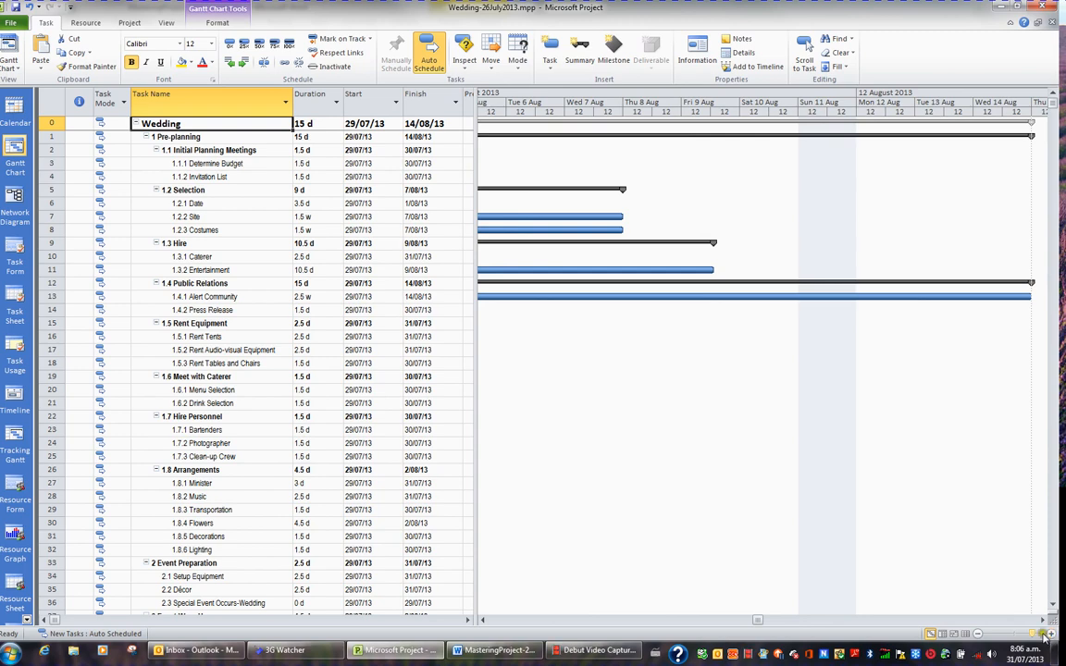
left_click(979, 637)
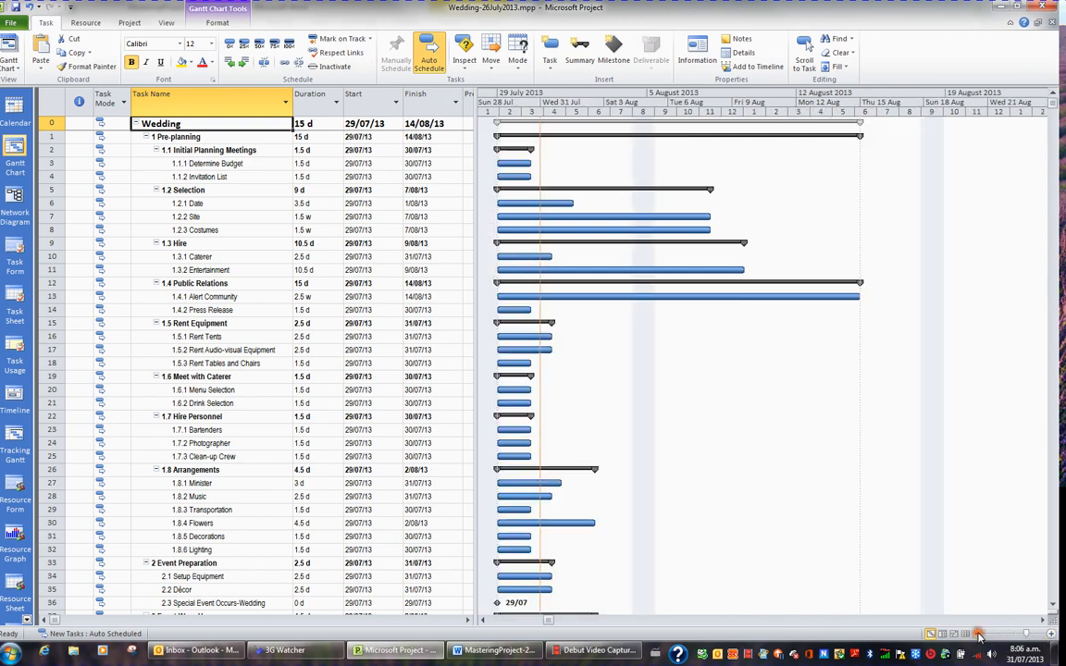
left_click(979, 637)
left_click(979, 636)
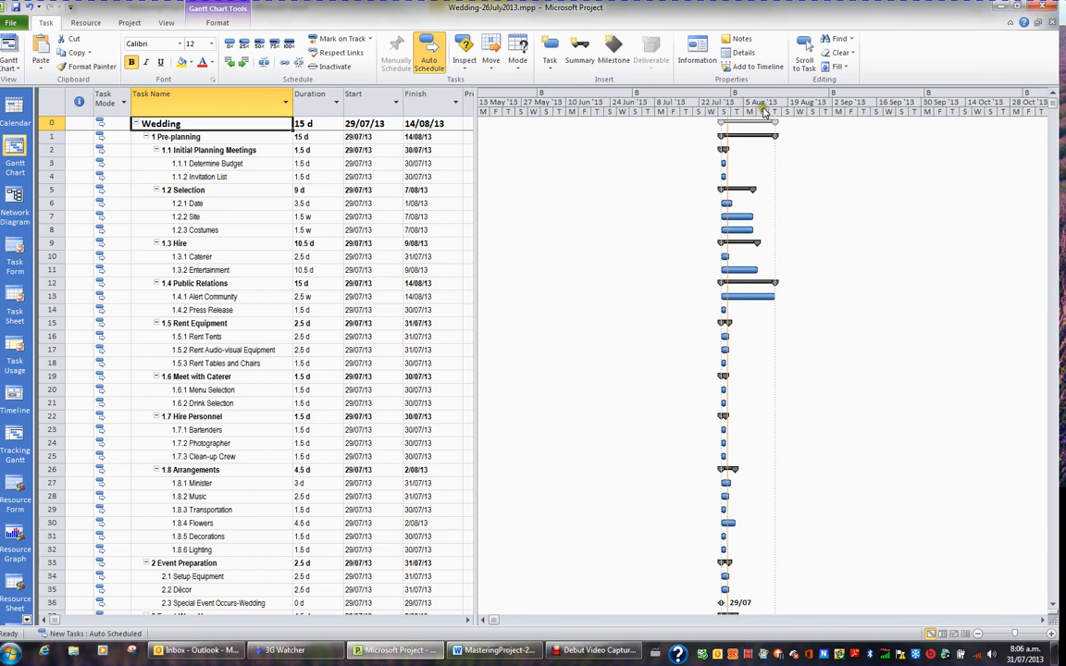
left_click(1050, 635)
left_click(1050, 635)
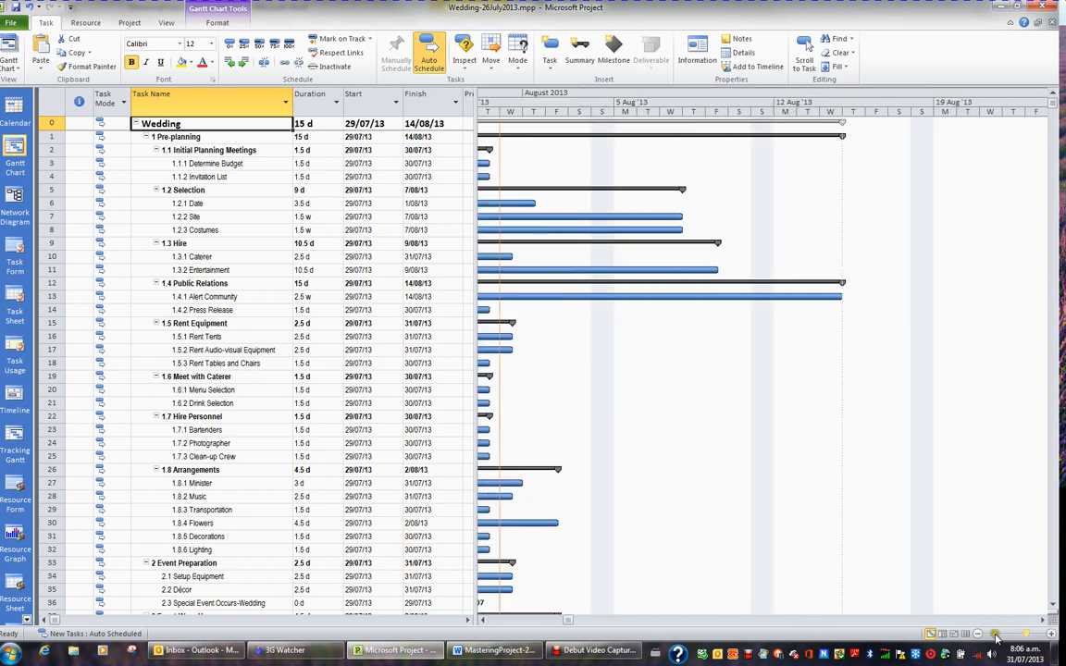
left_click(978, 634)
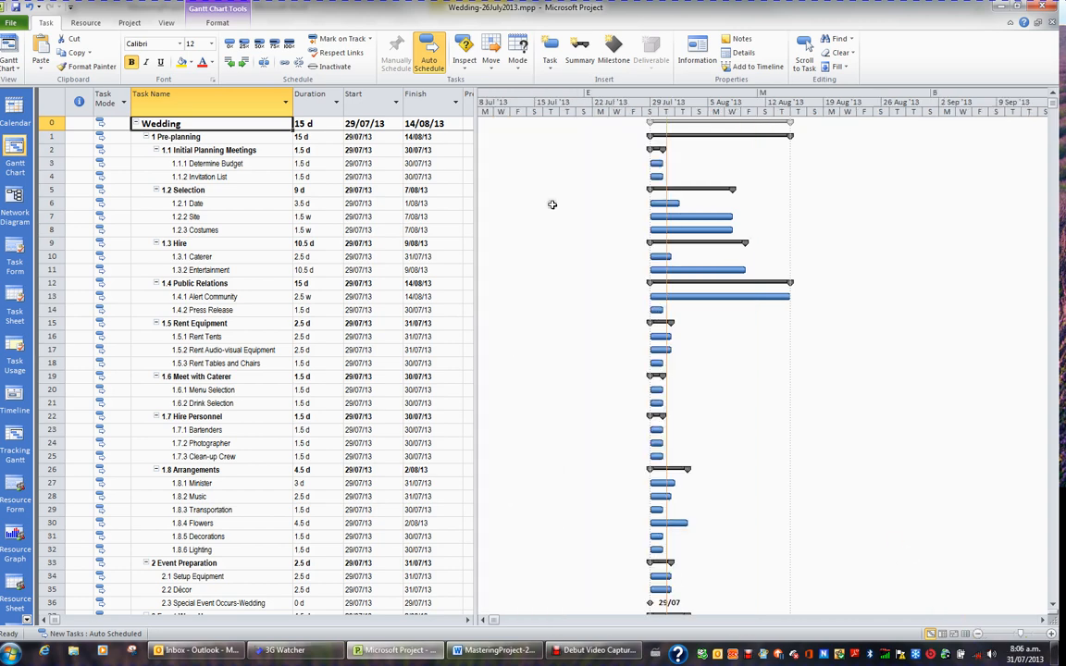
Fit the entire project in the Gantt chart, and set the chart's zoom to 1 month
left_click(168, 23)
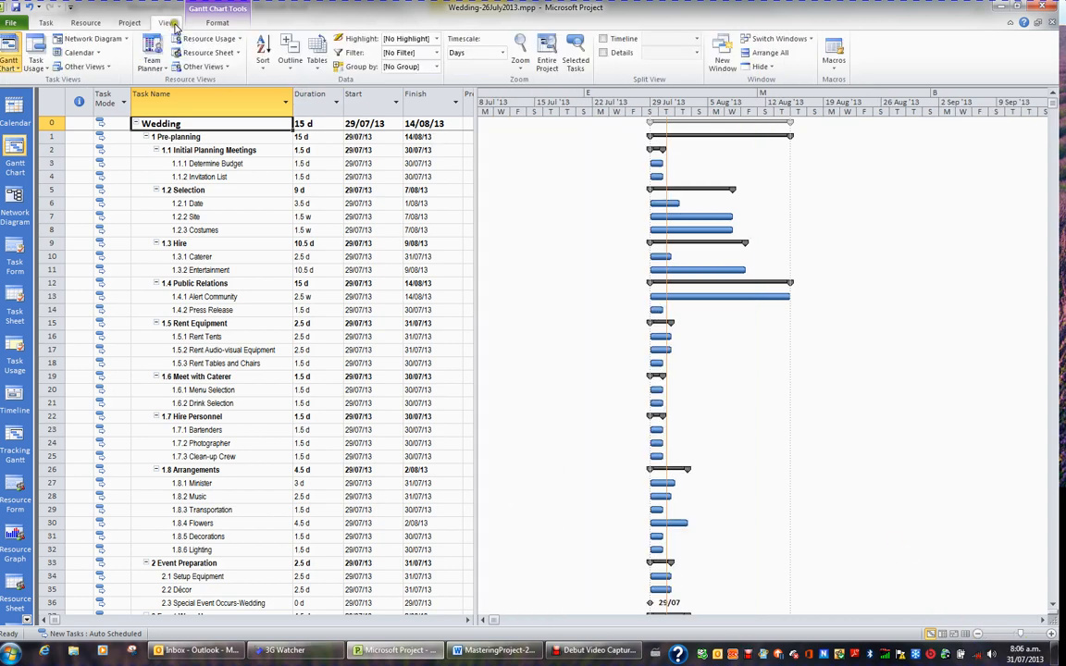
left_click(548, 64)
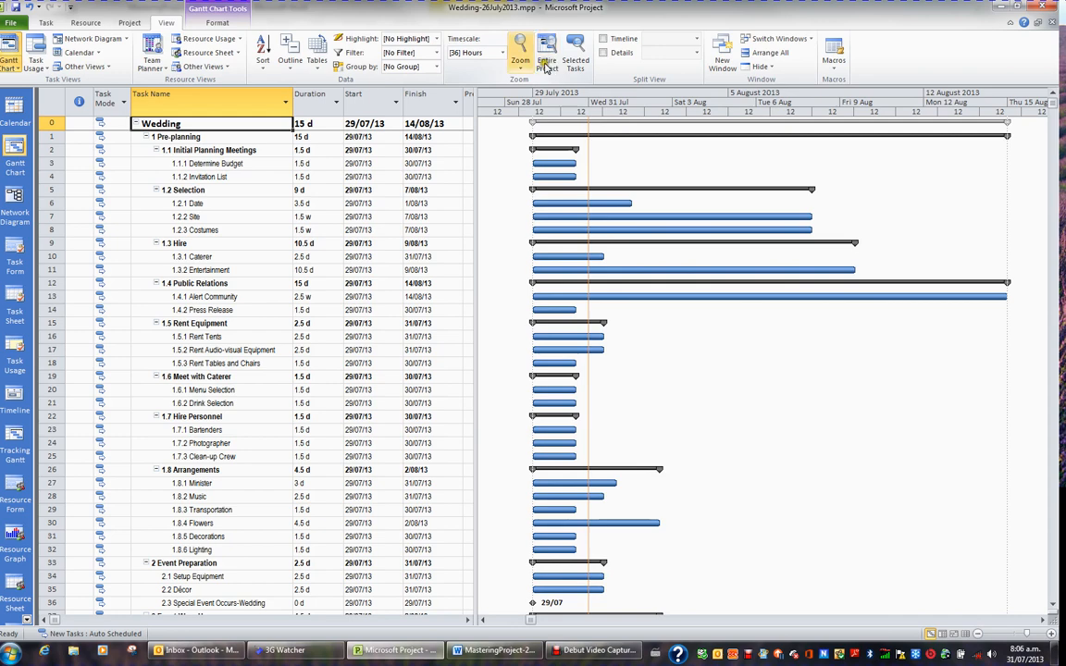
left_click(520, 62)
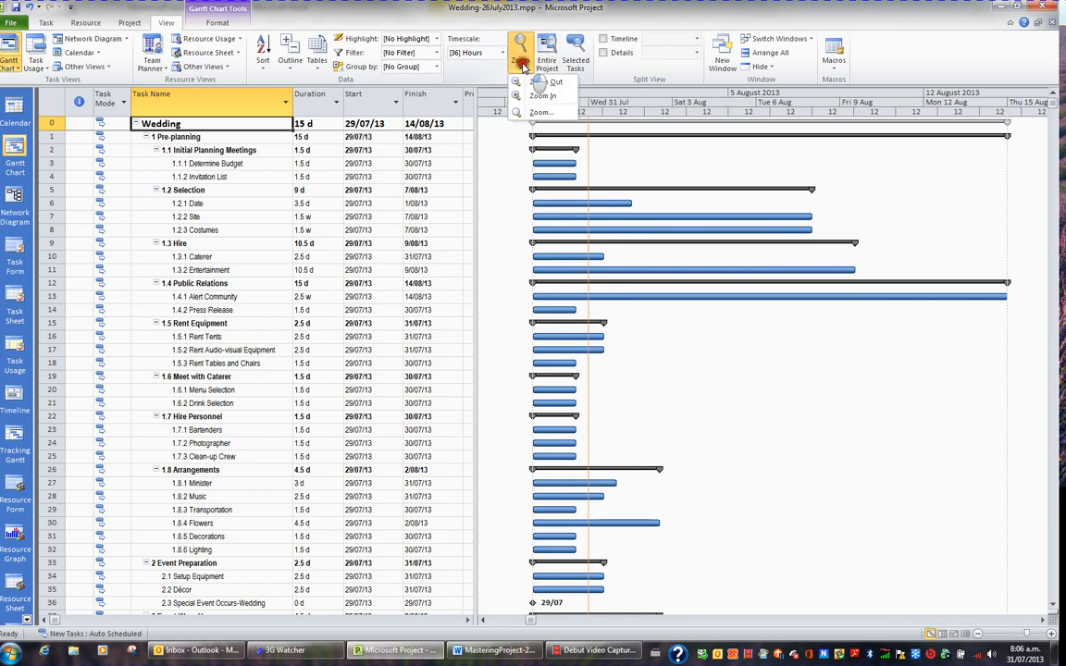
left_click(536, 113)
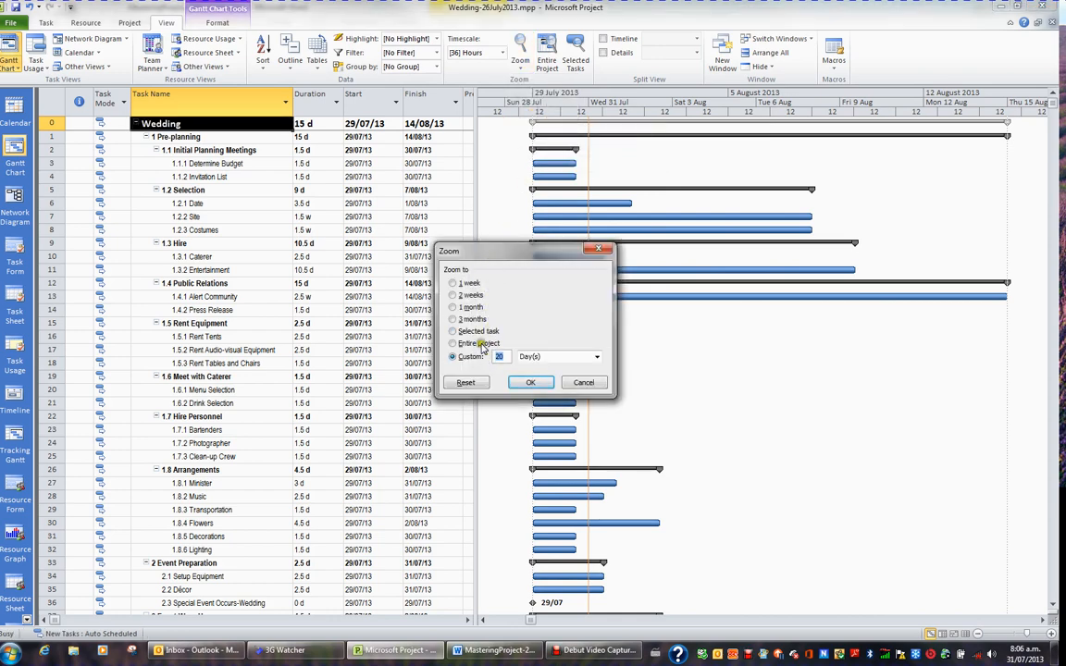
left_click(468, 308)
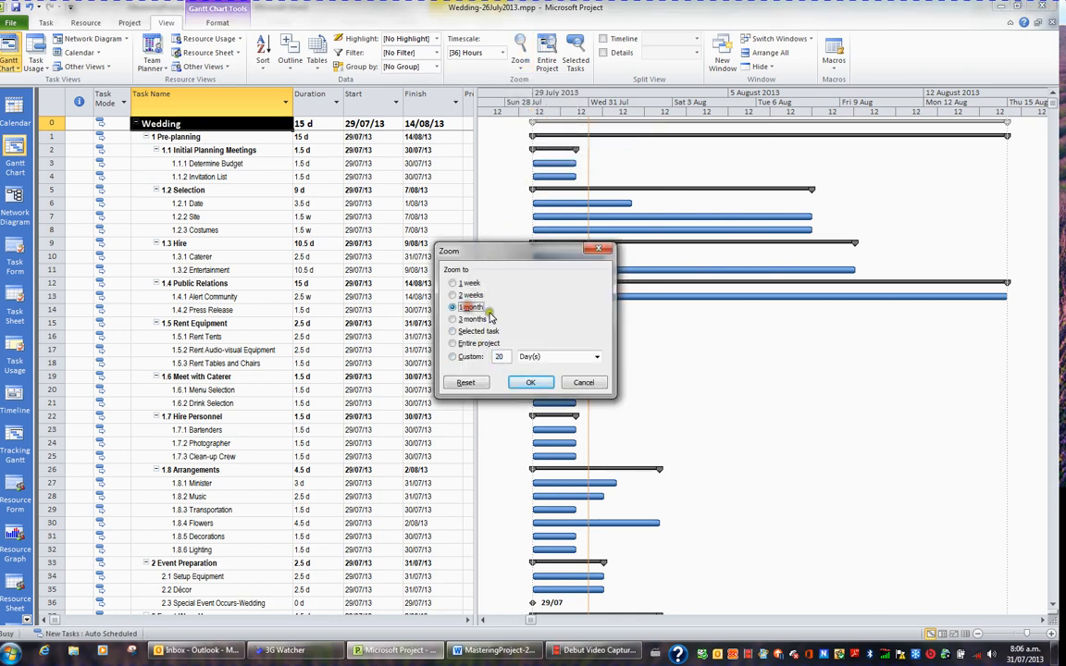
left_click(532, 383)
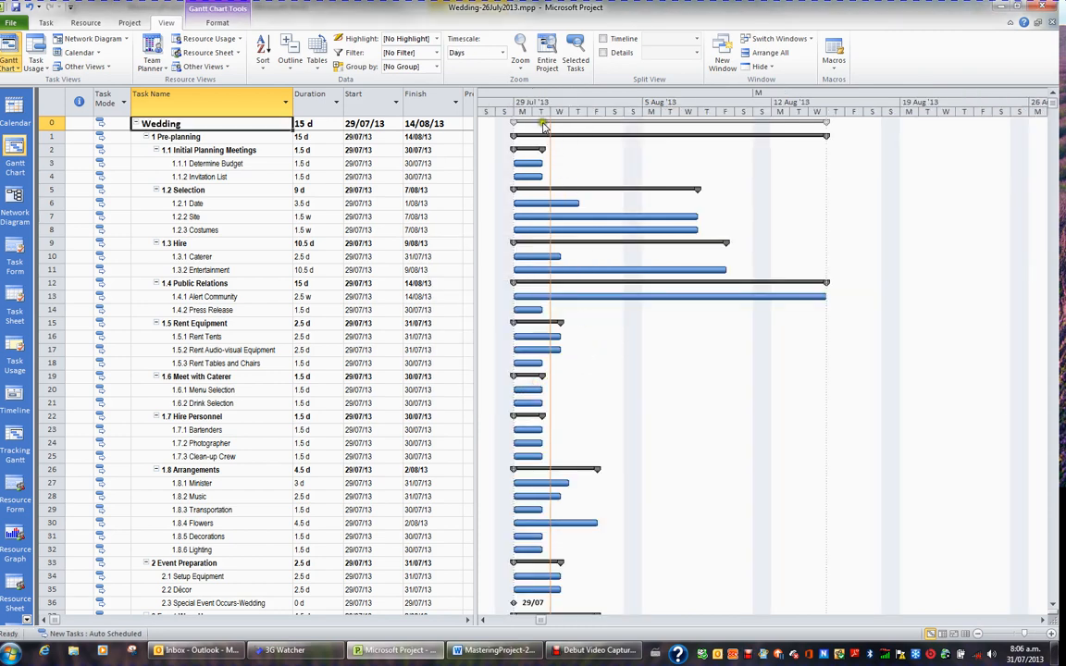
Switch the Gantt chart's timescale to Weeks, and set it back to Days
left_click(501, 52)
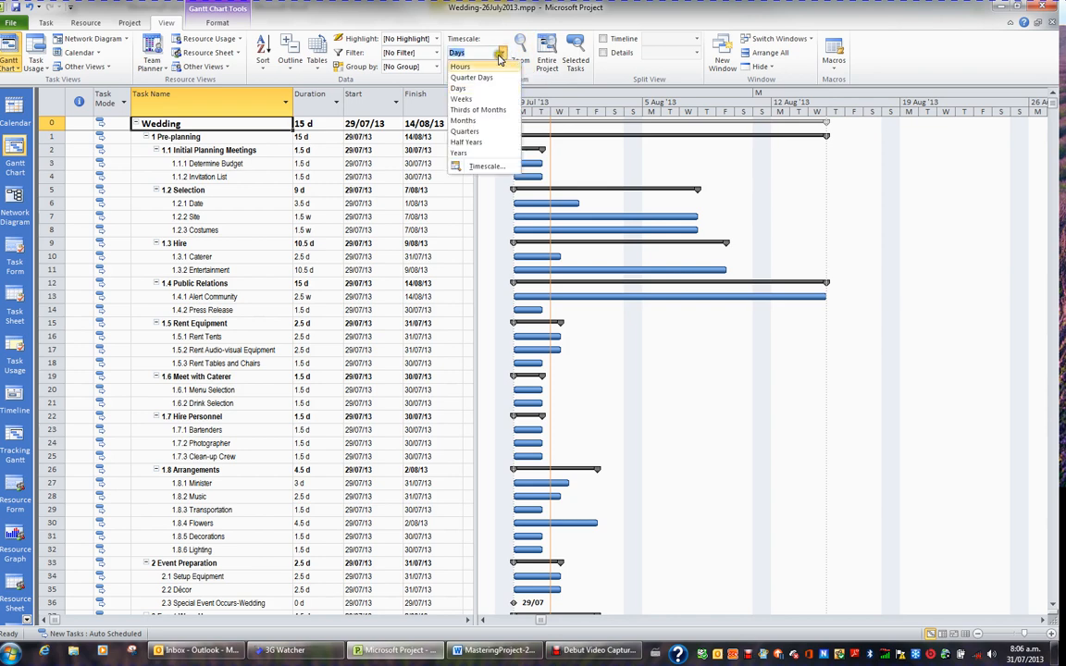
left_click(481, 100)
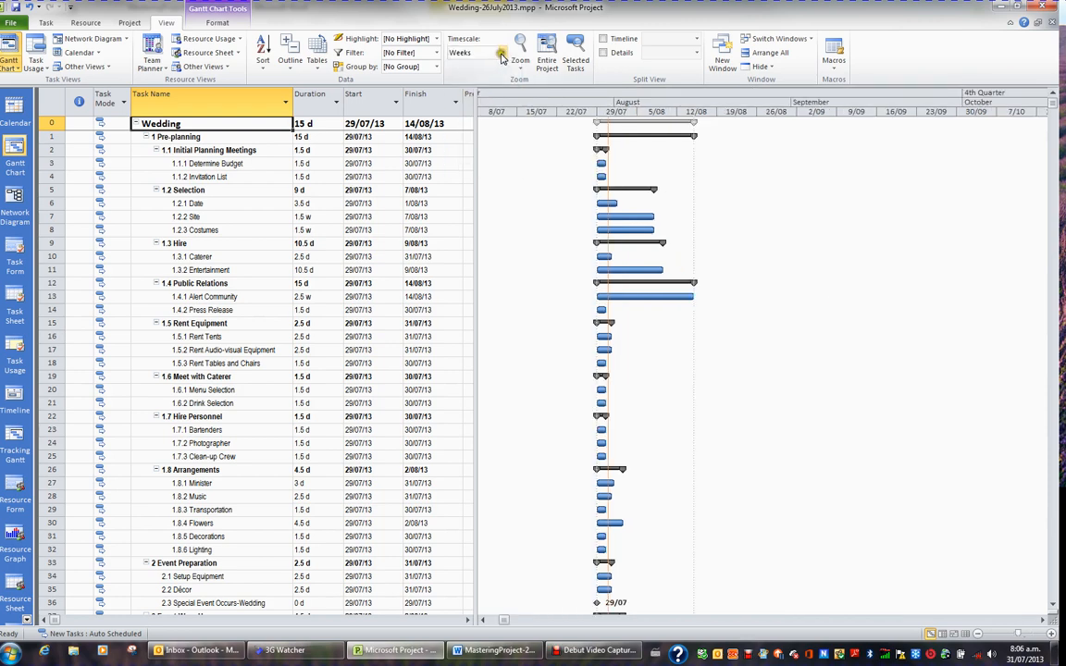
left_click(458, 53)
left_click(486, 88)
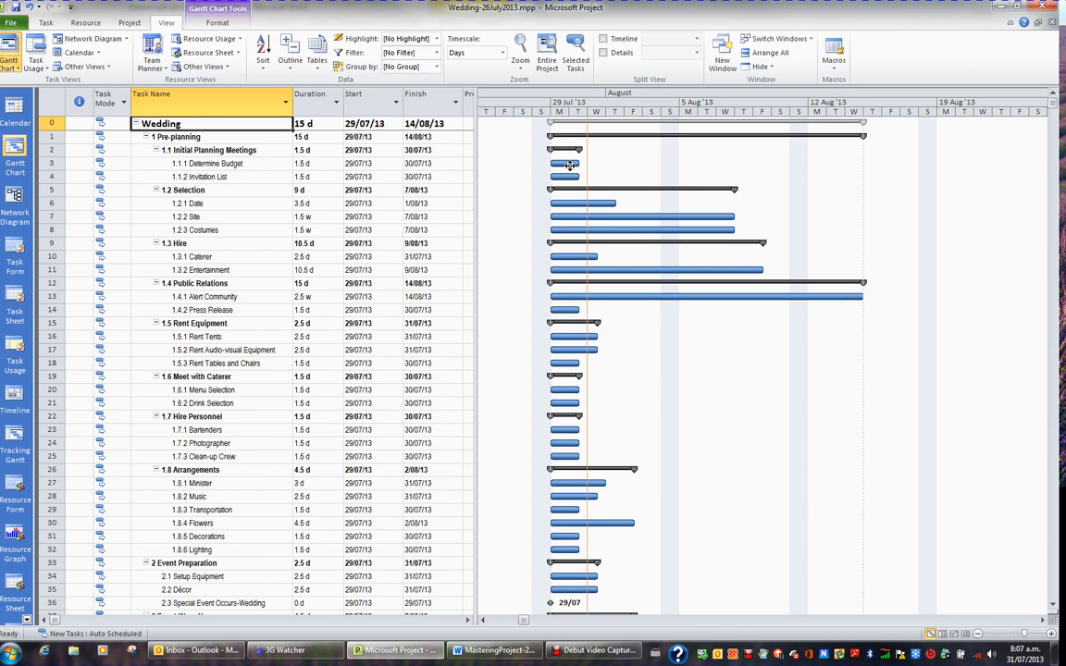
Turn off rounding of the Gantt bars to whole days in the chart's layout settings
left_click(220, 23)
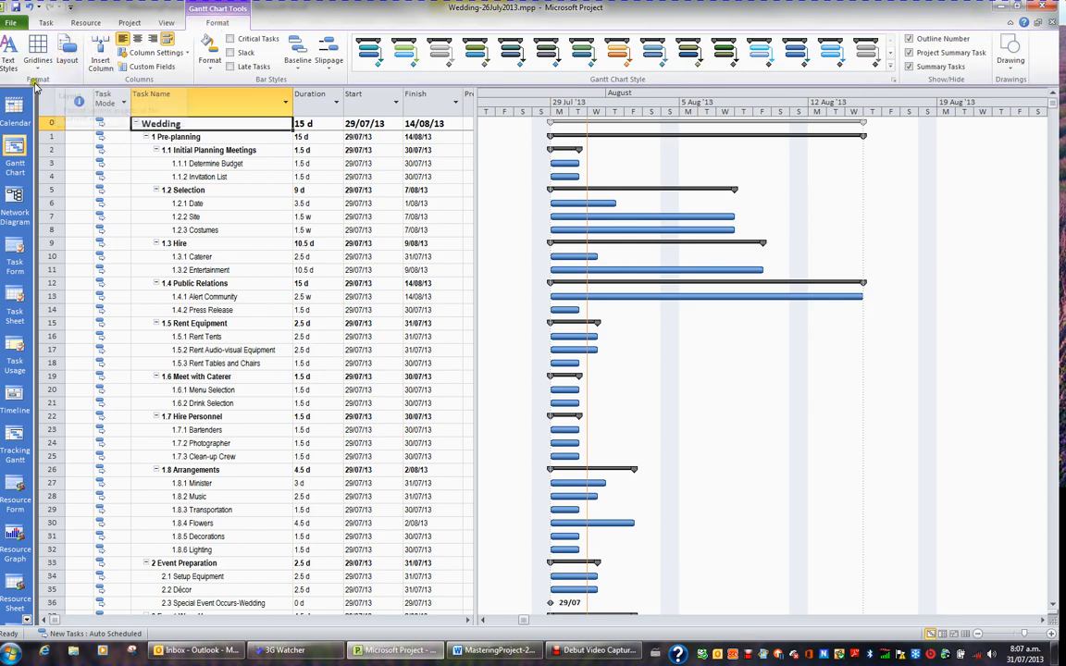
left_click(78, 56)
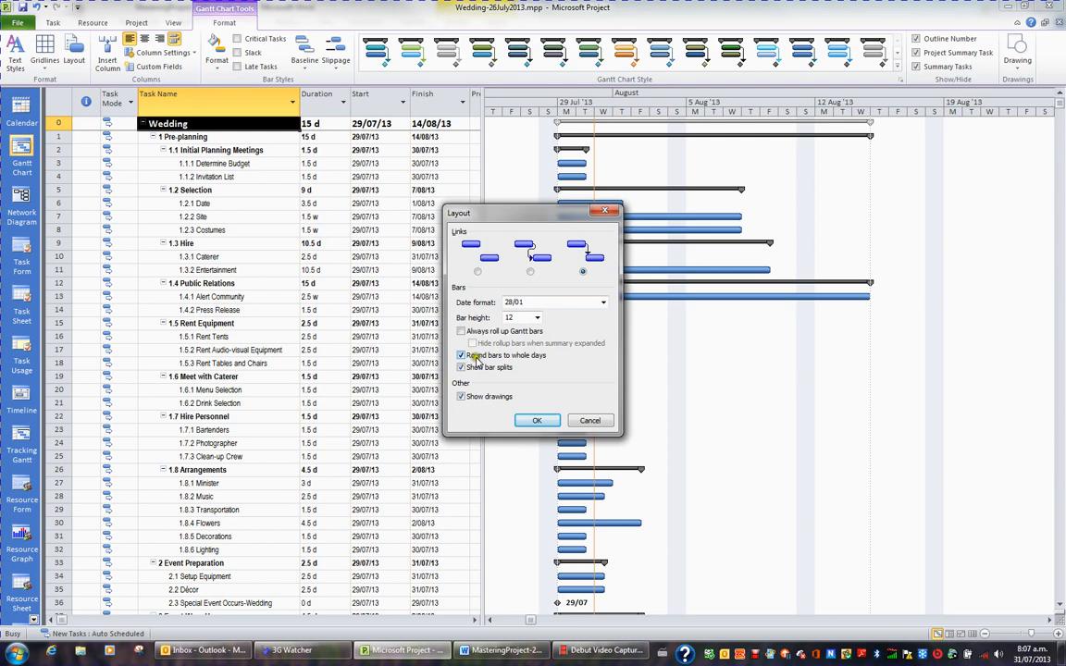
left_click(475, 360)
left_click(542, 420)
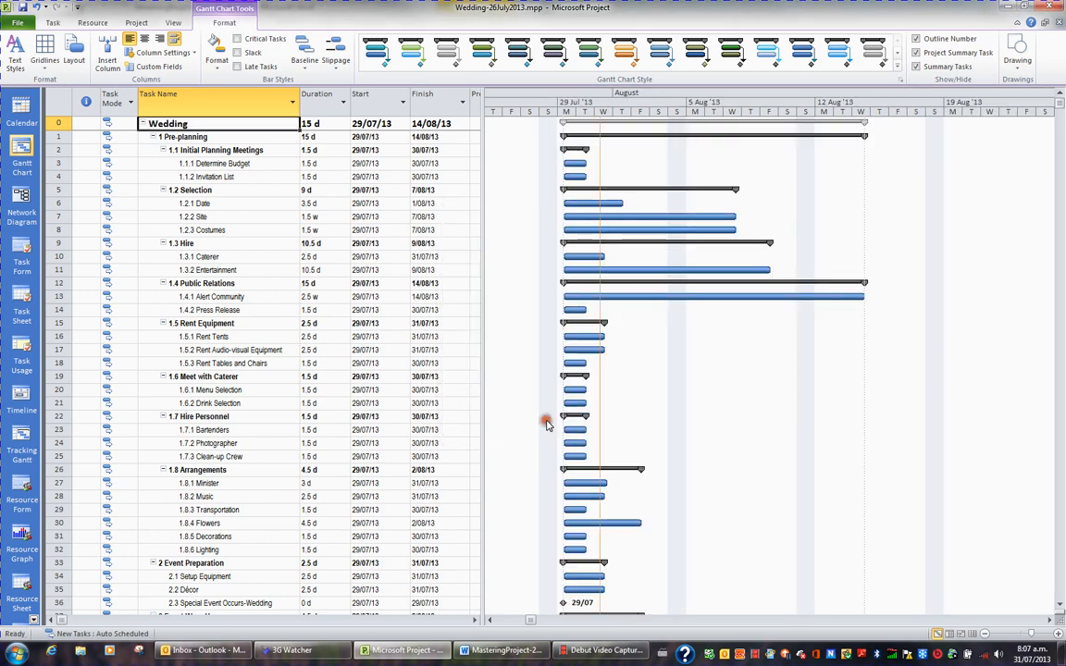
Set the Gantt chart's non-working time to be drawn in front of the task bars
left_click(630, 309)
left_click(626, 307)
left_click(673, 350)
double_click(679, 335)
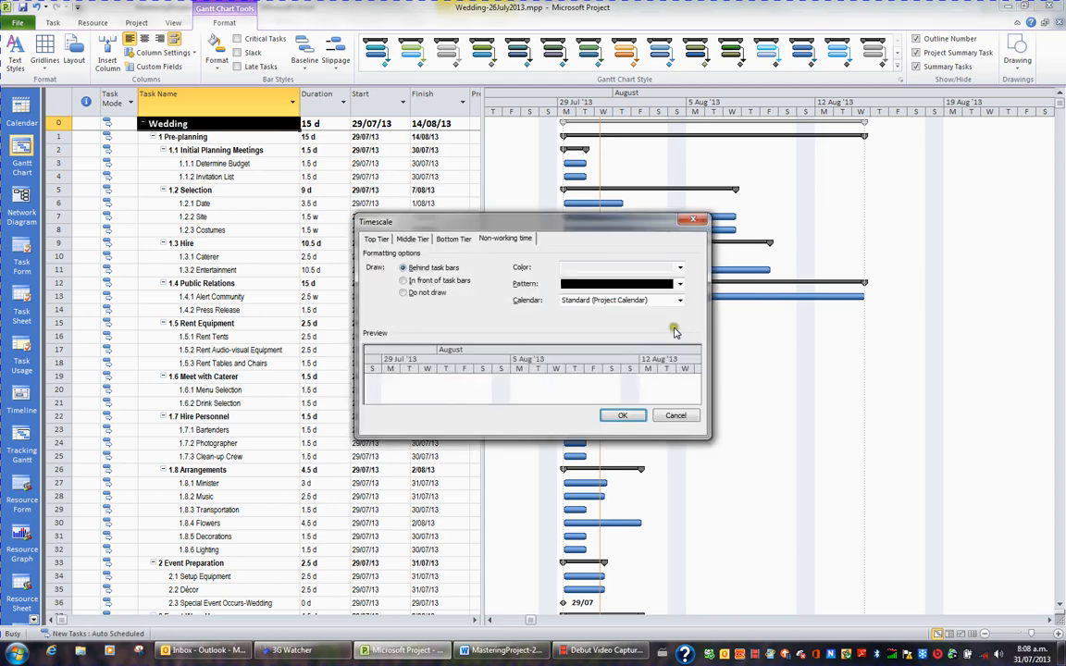
left_click(445, 282)
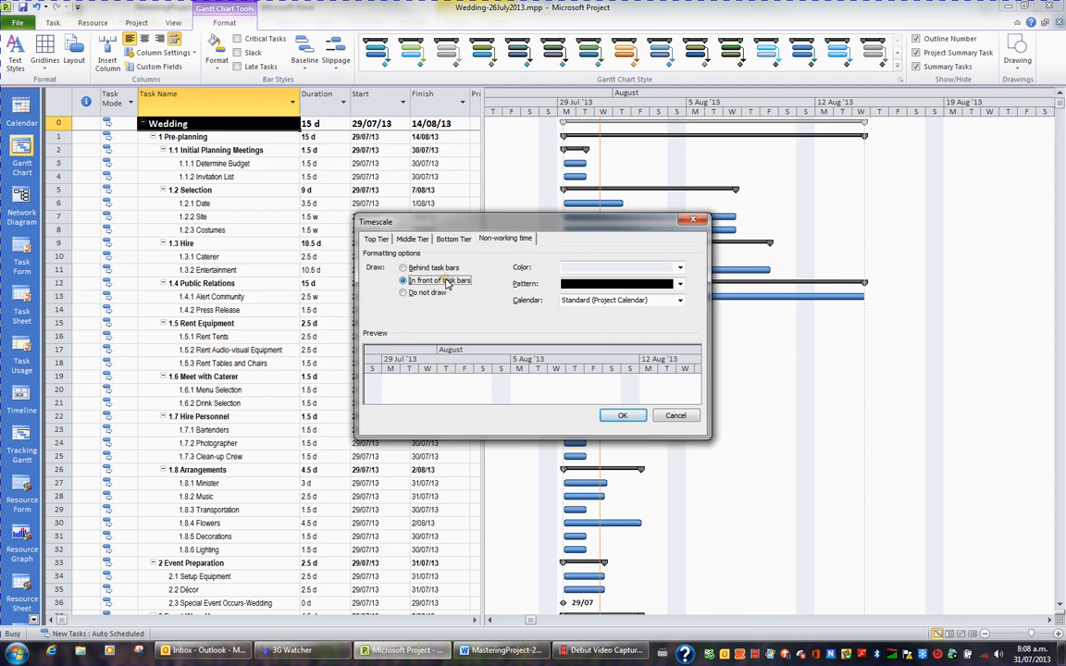
left_click(623, 416)
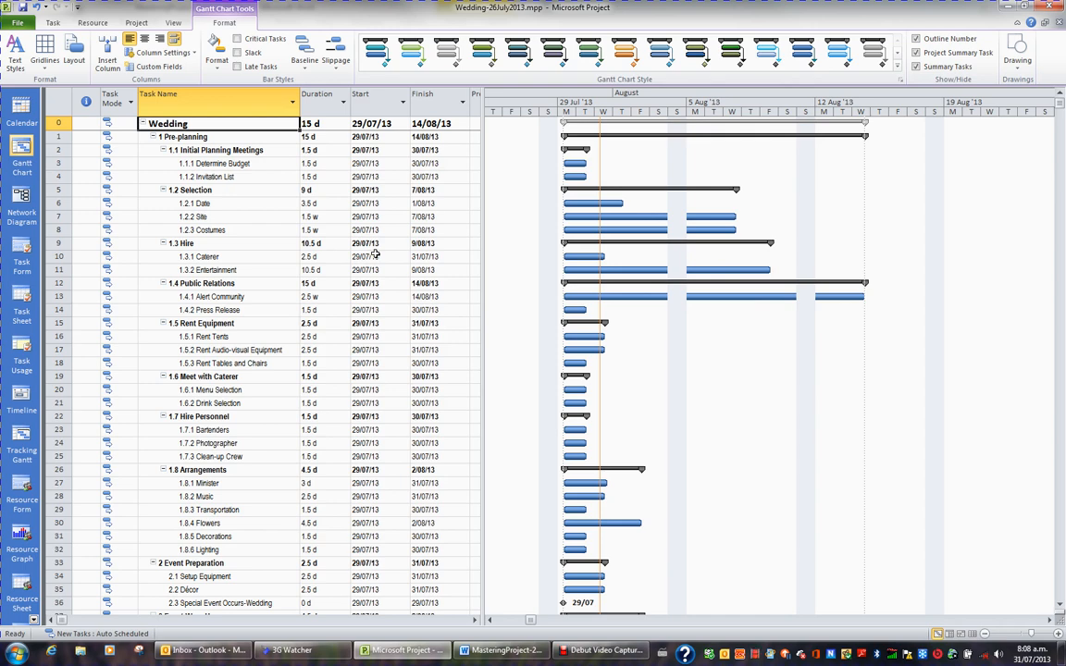
Set the project's date format to 28/01/09 12:33 p.m. and widen the Start and Finish columns to fit the times
left_click(20, 23)
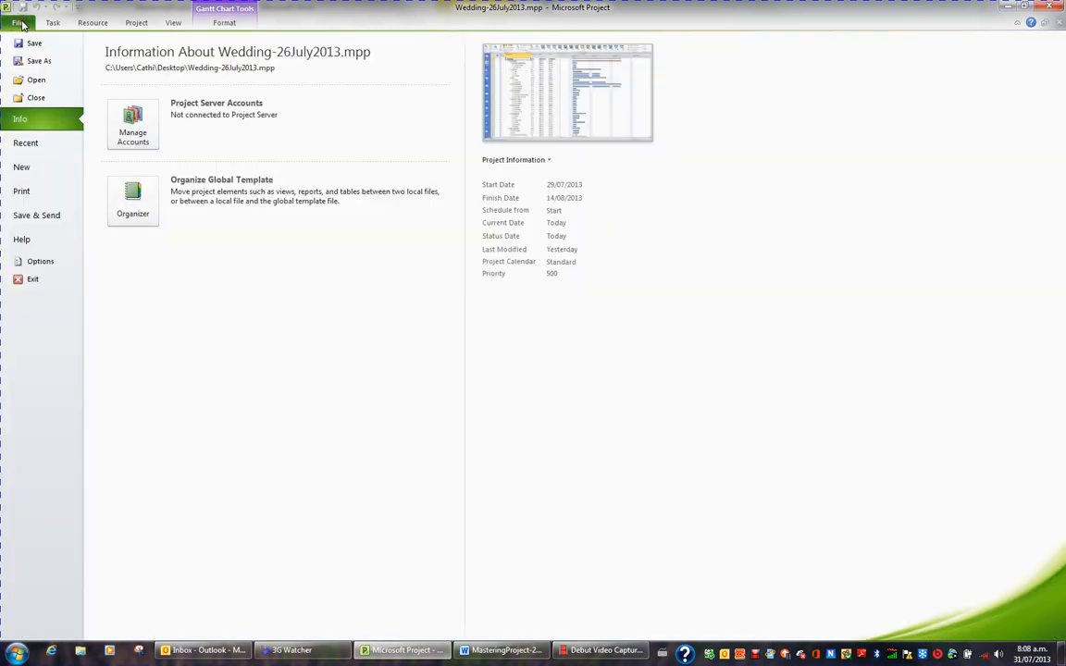
left_click(40, 261)
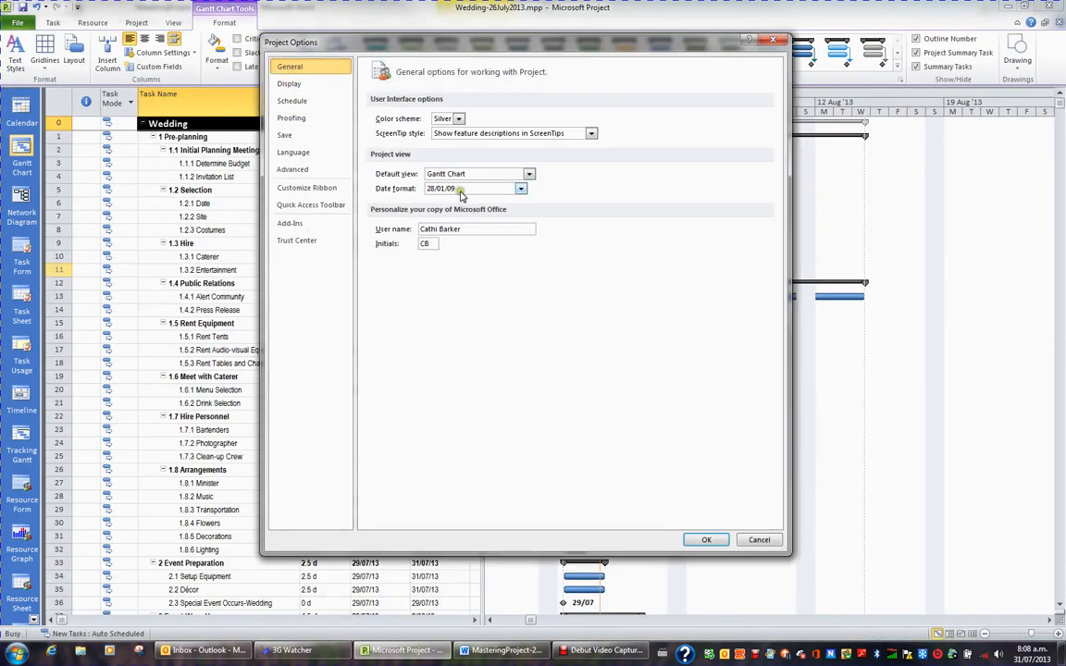
left_click(524, 191)
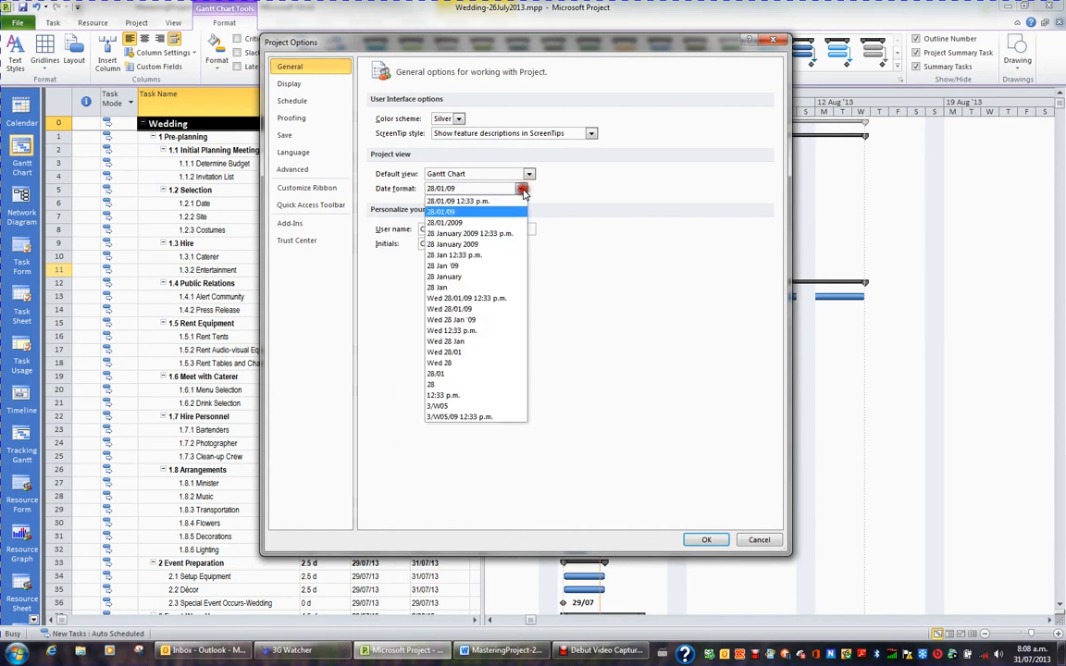
left_click(473, 202)
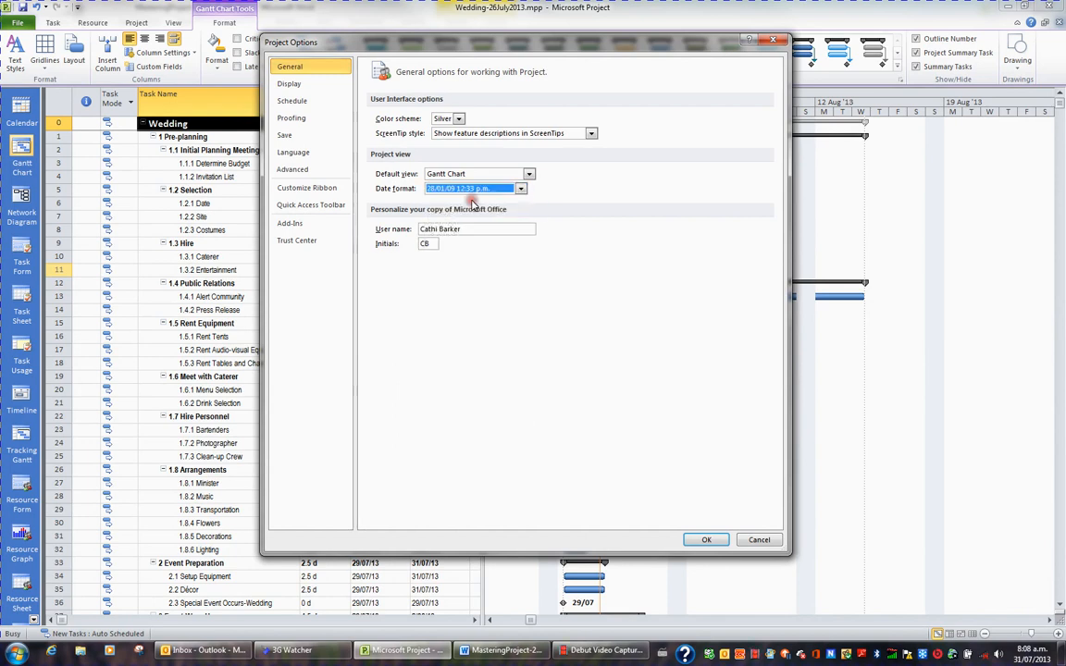
left_click(706, 540)
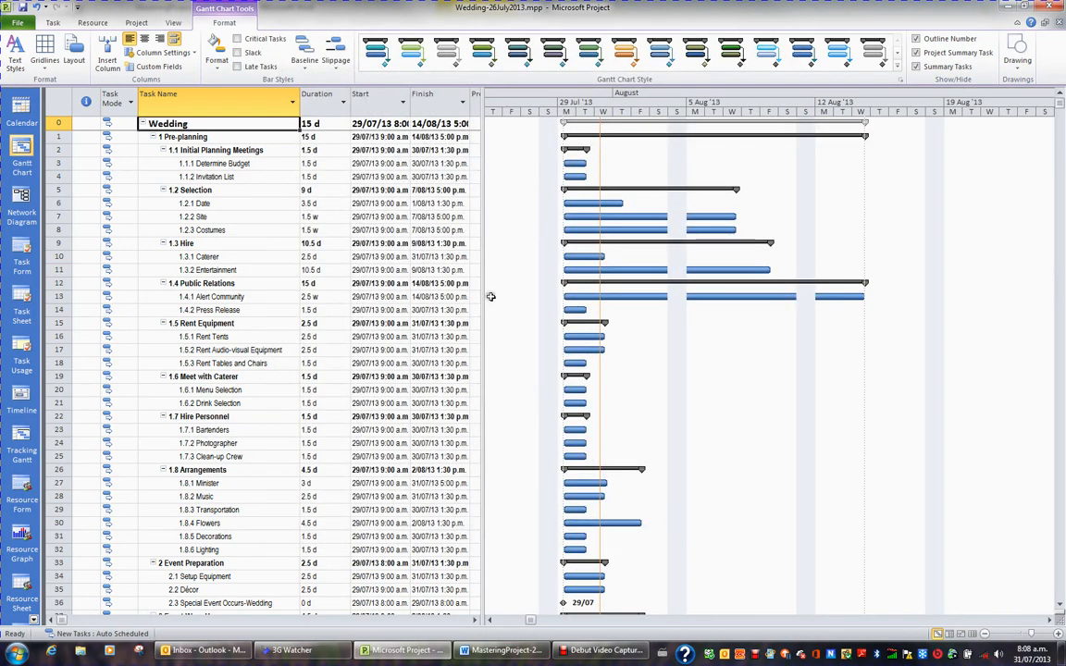
left_click_drag(408, 101, 414, 101)
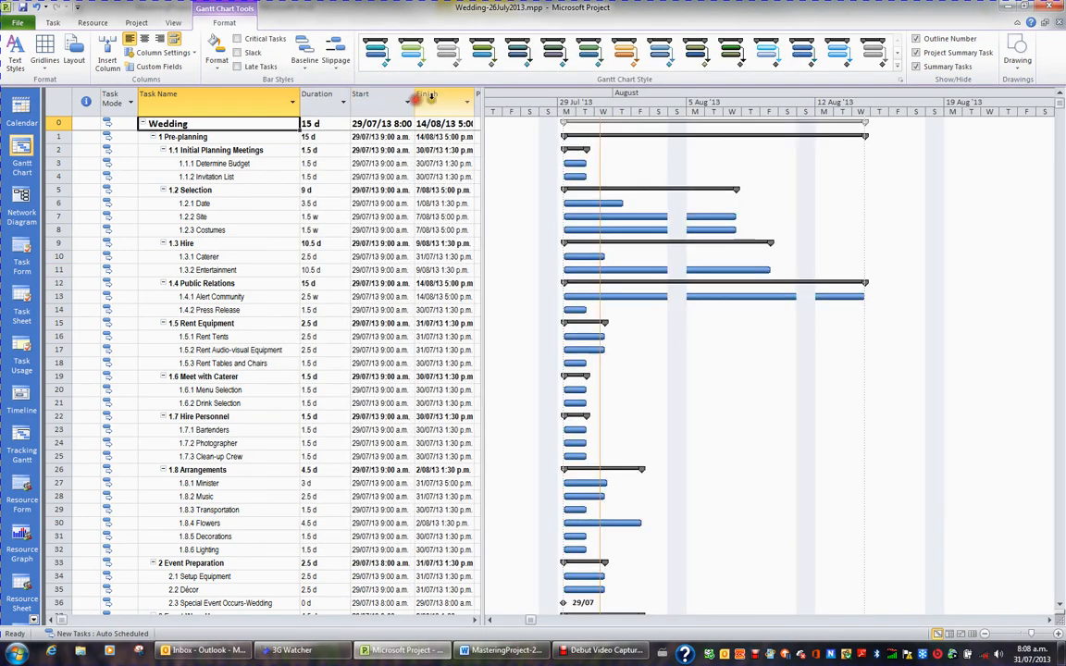
mouse_move(481, 104)
left_mouse_down()
mouse_move(493, 104)
mouse_move(481, 105)
left_mouse_up()
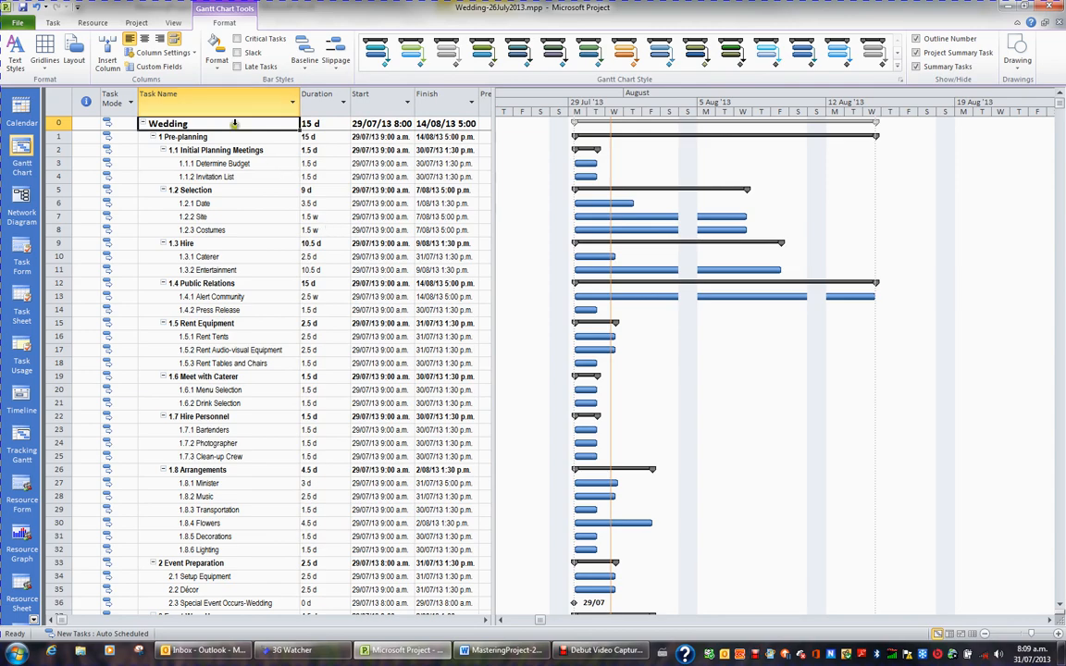
Set the project's date format back to 28/01/09 so dates appear without times
left_click(22, 24)
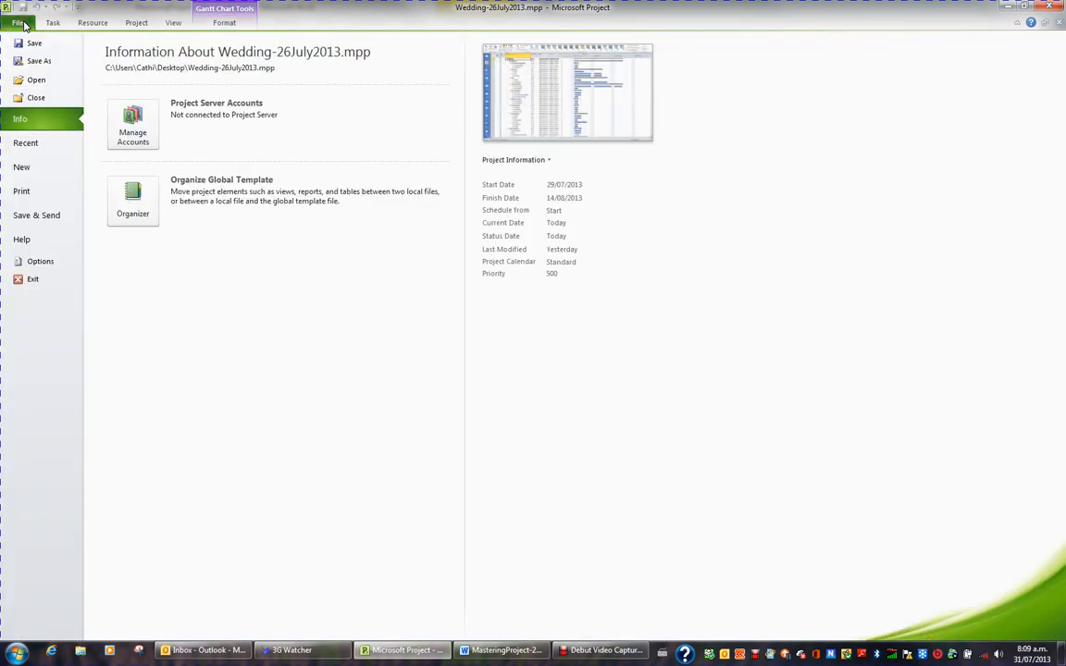
left_click(41, 262)
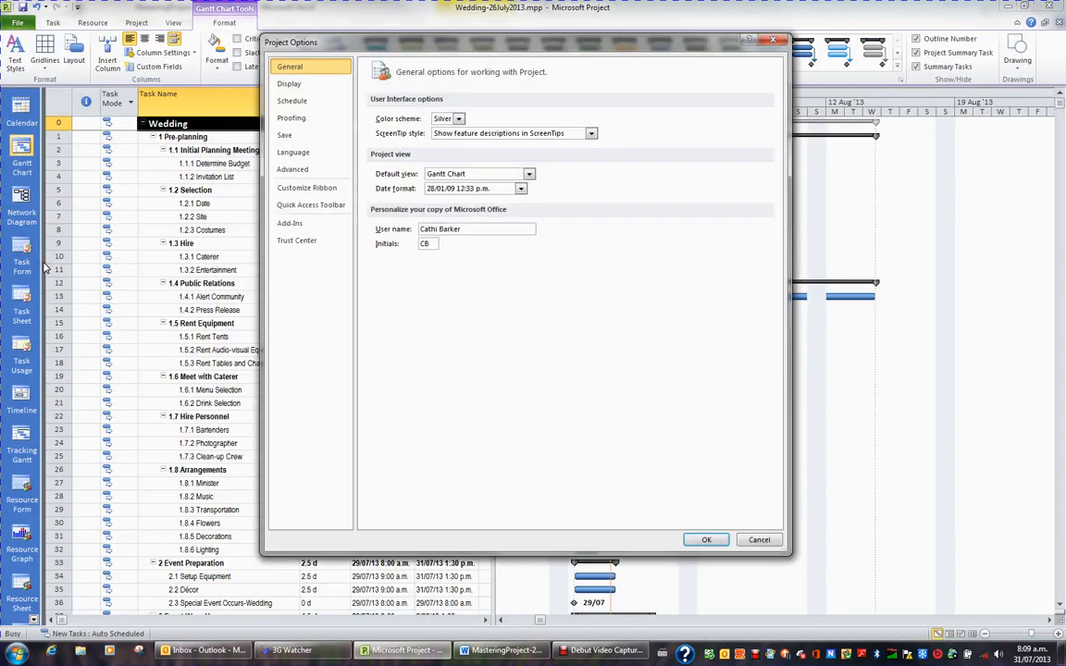
left_click(521, 188)
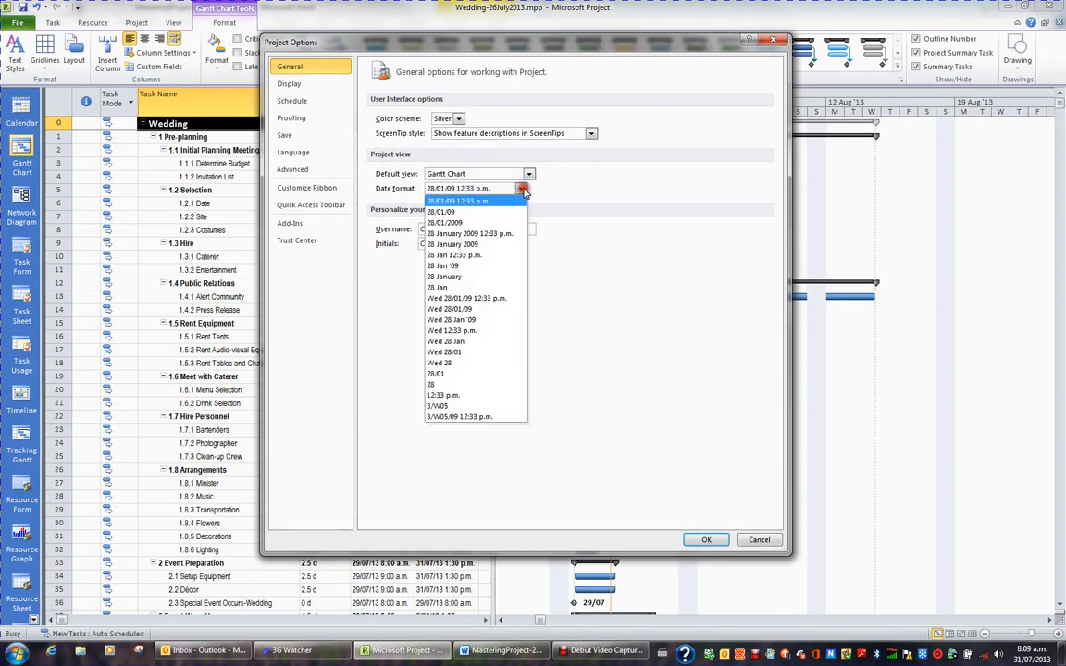
left_click(446, 213)
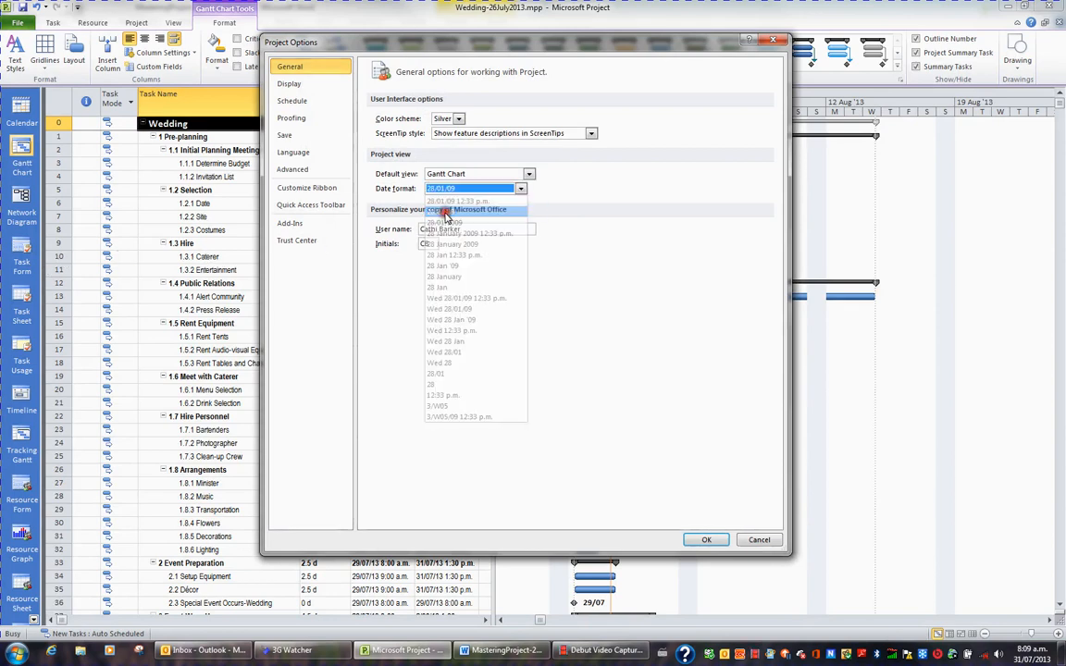
left_click(709, 540)
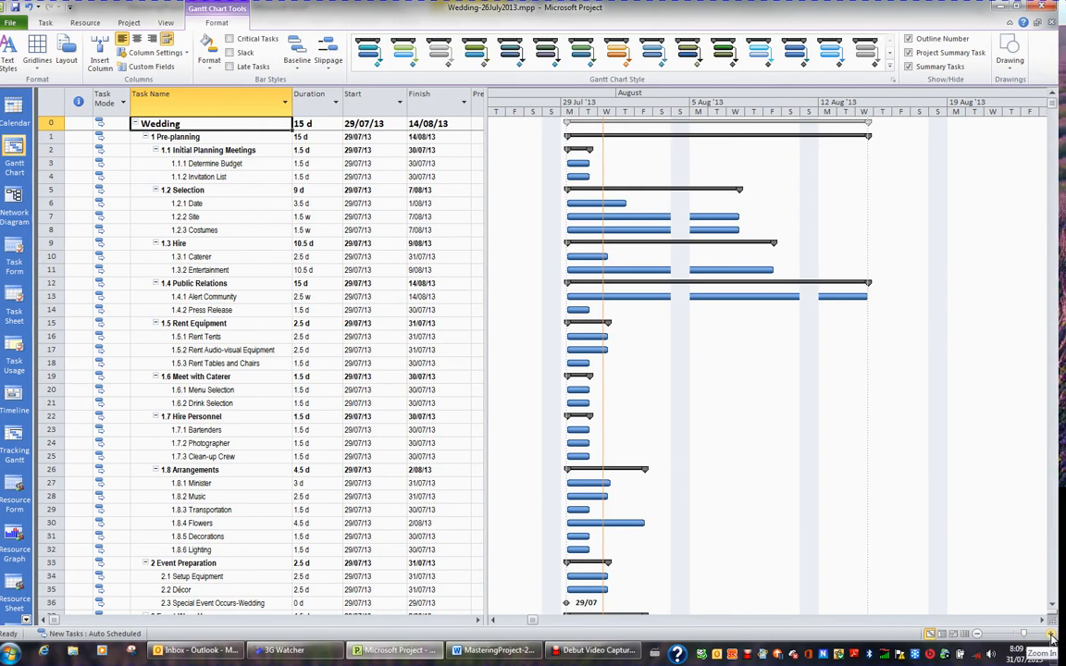
Bring up the view commands for zooming and changing the Gantt chart's timescale
left_click(168, 24)
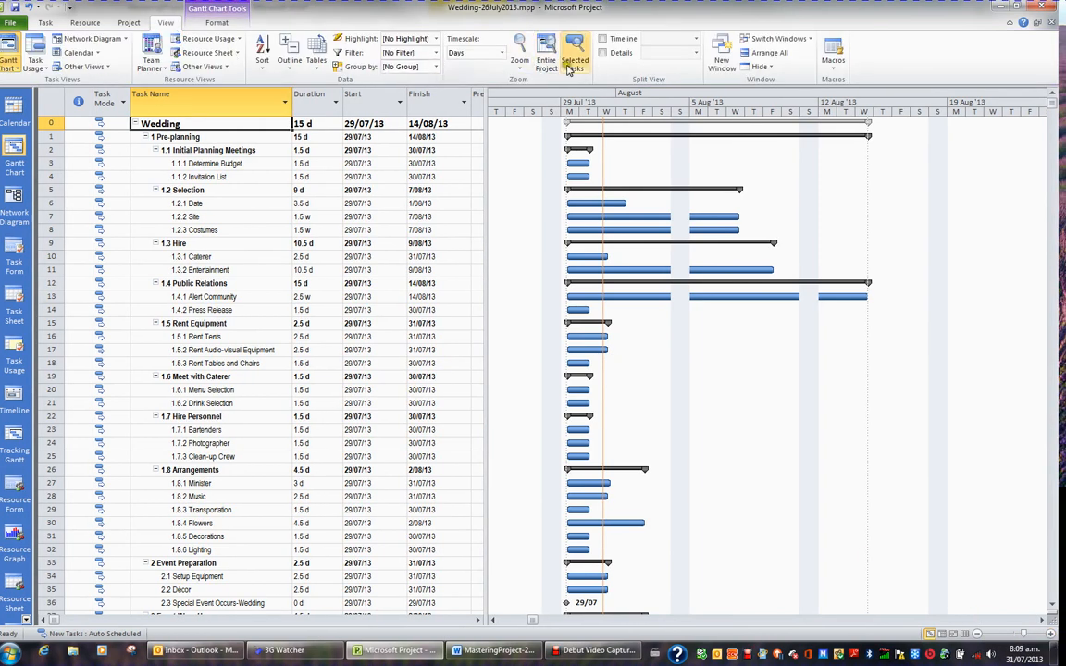